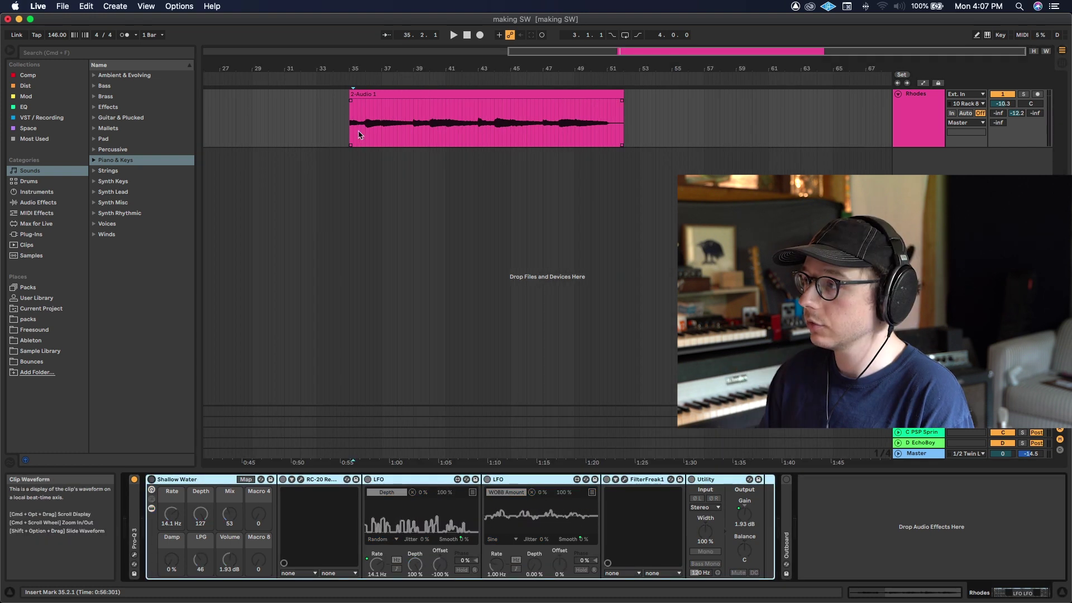
# Compare the Rhodes clip from bar 35 with the Shallow Water rack off and with it switched on
pyautogui.click(350, 137)
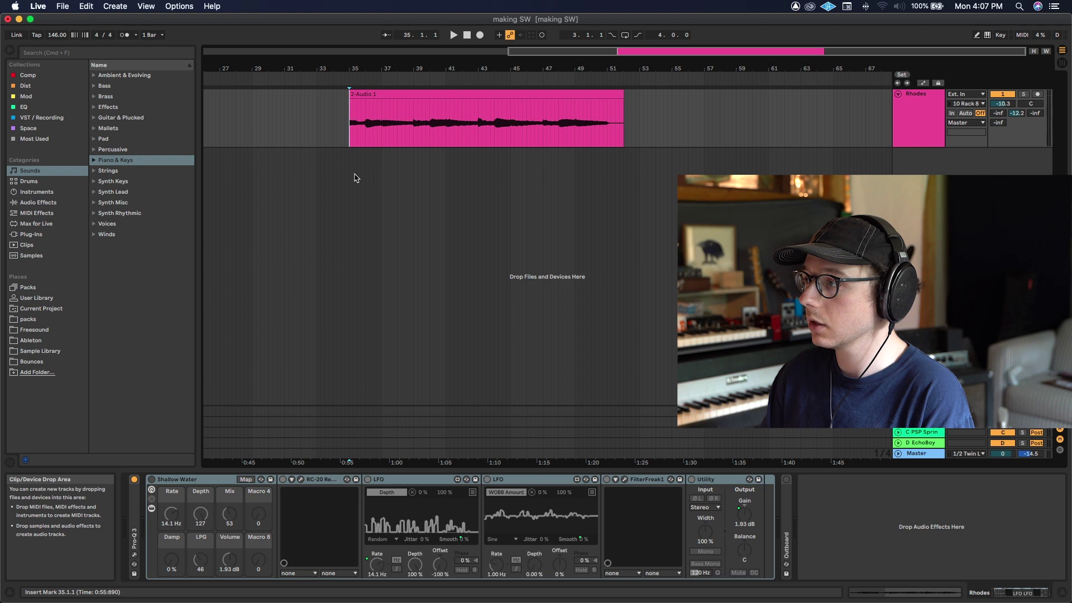
pyautogui.press('space')
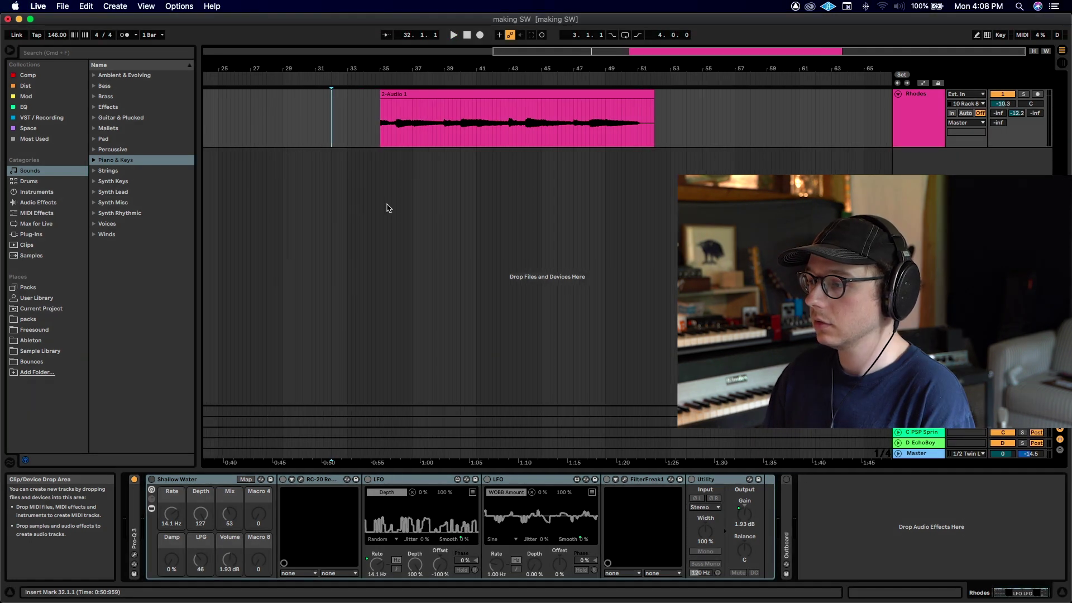
pyautogui.click(167, 531)
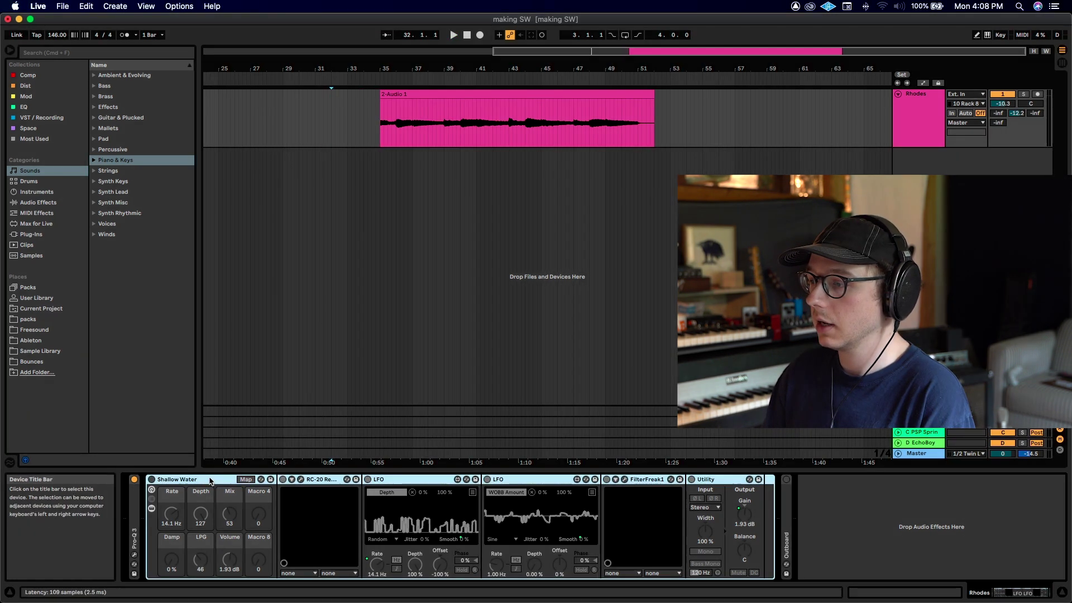
pyautogui.click(152, 480)
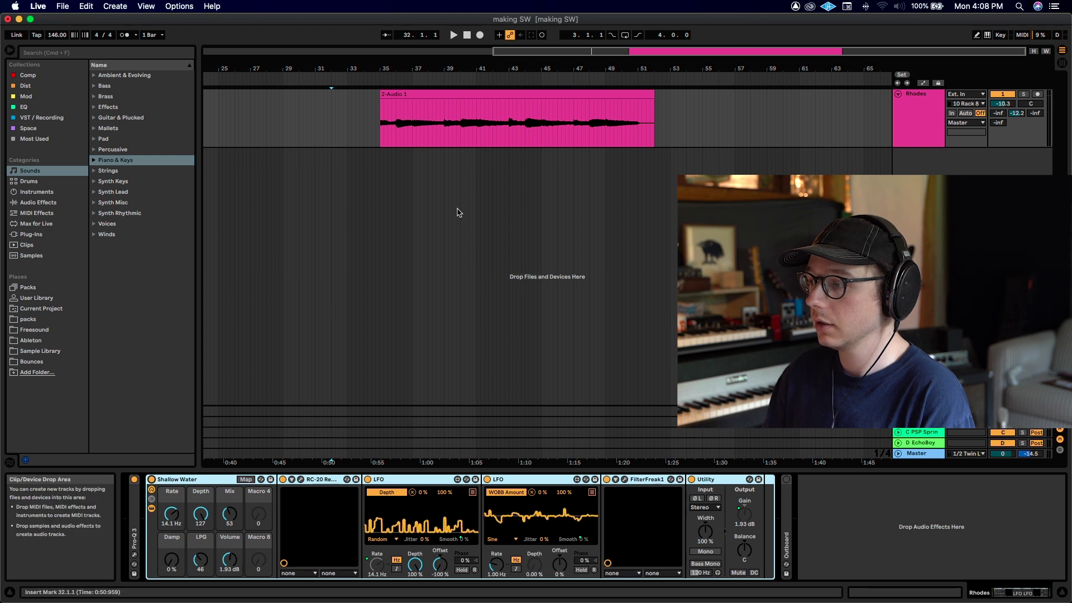
pyautogui.click(448, 251)
pyautogui.click(386, 114)
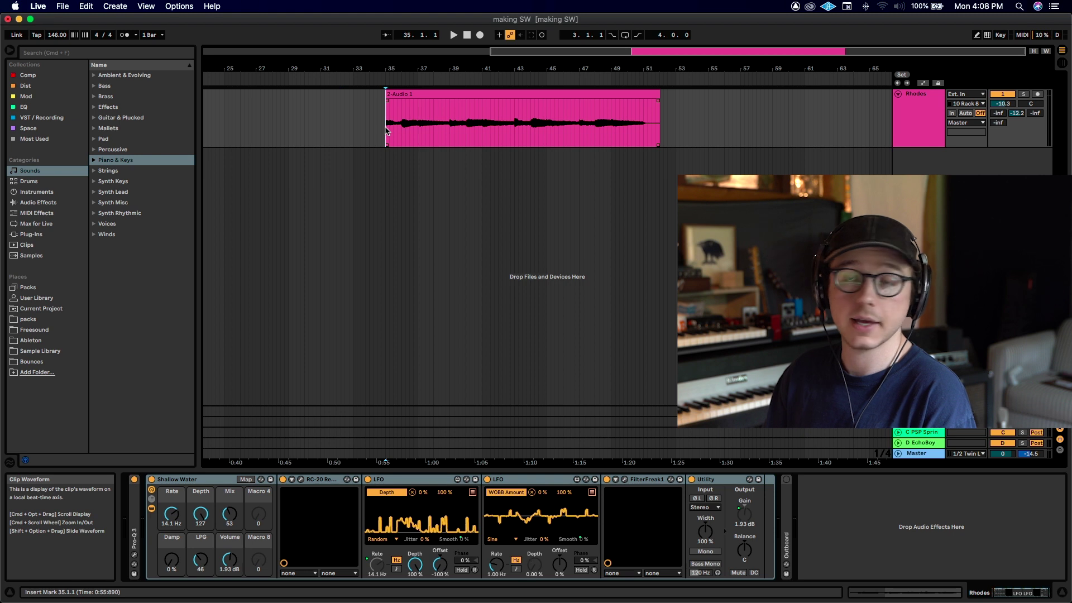
pyautogui.press('space')
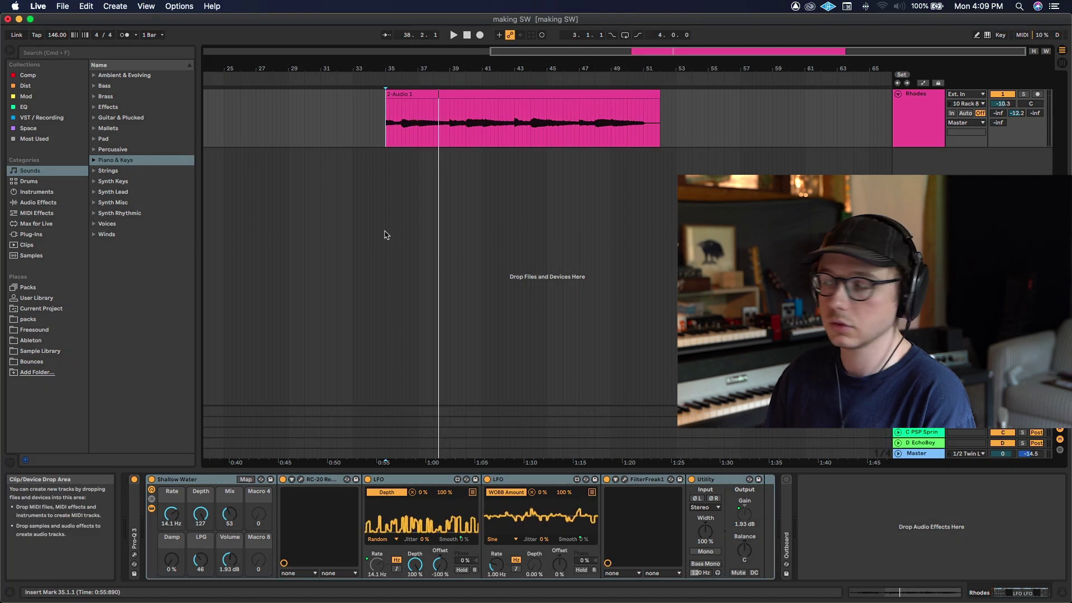
# Adjust the Shallow Water rack during playback, setting Mix to 127 and LPG to 37
pyautogui.press('space')
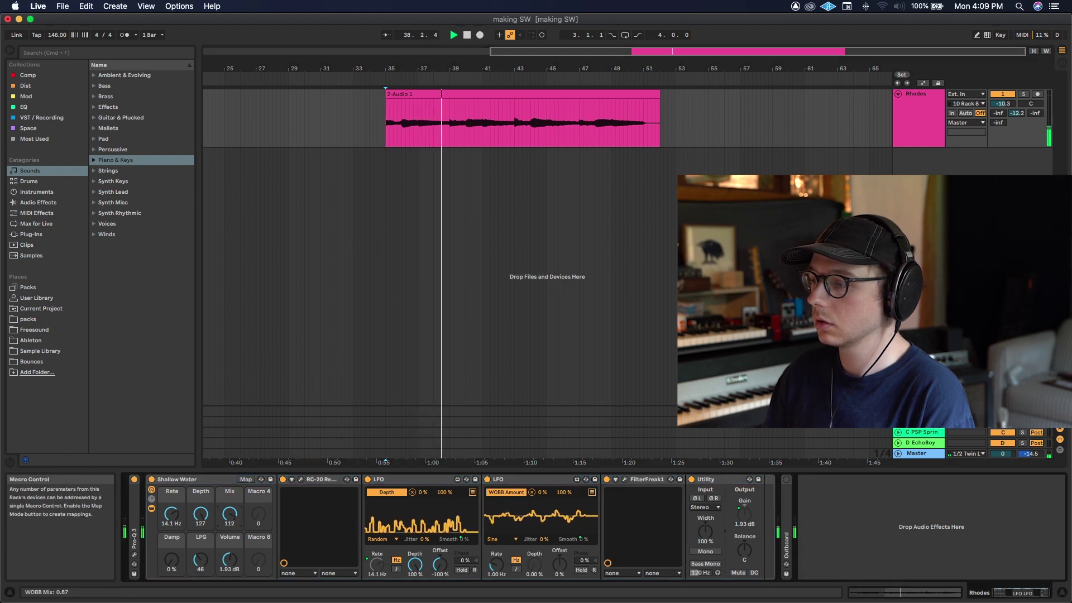
pyautogui.moveTo(236, 497); pyautogui.dragTo(237, 463)
pyautogui.moveTo(203, 566); pyautogui.dragTo(205, 564)
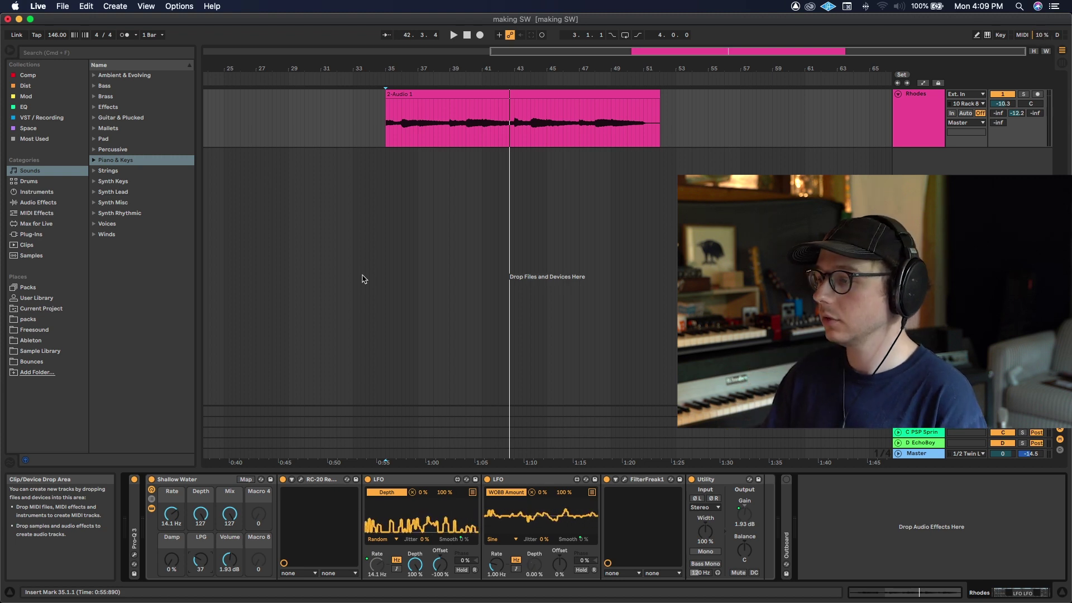
# Delete the Shallow Water rack from the Rhodes track
pyautogui.click(188, 480)
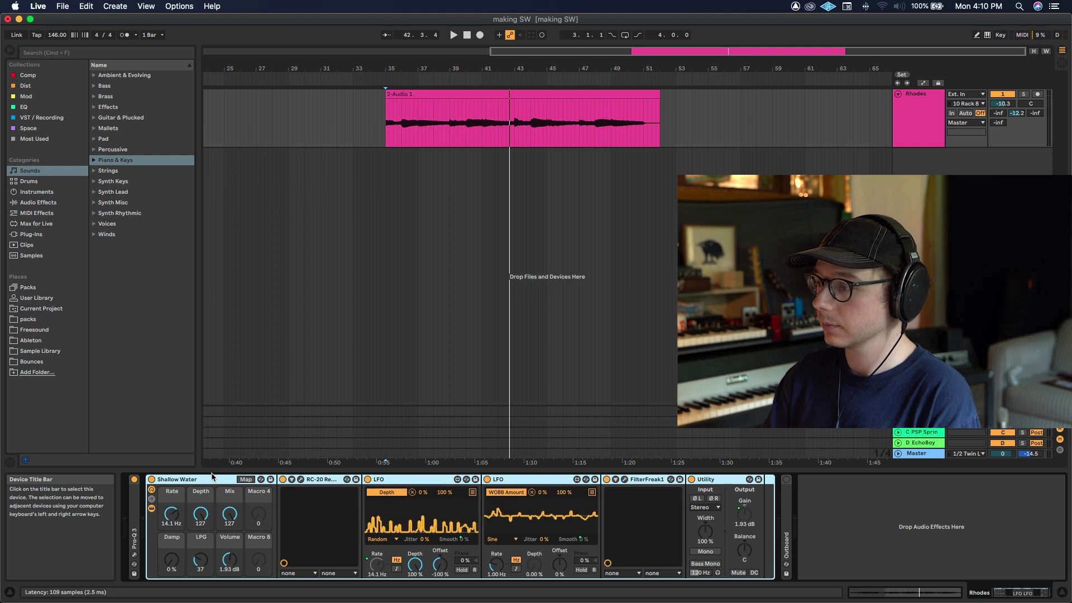
pyautogui.press('Delete')
pyautogui.press('space')
# Add an empty Audio Effect Rack to the Rhodes track and show its macro controls
pyautogui.press('super+f')
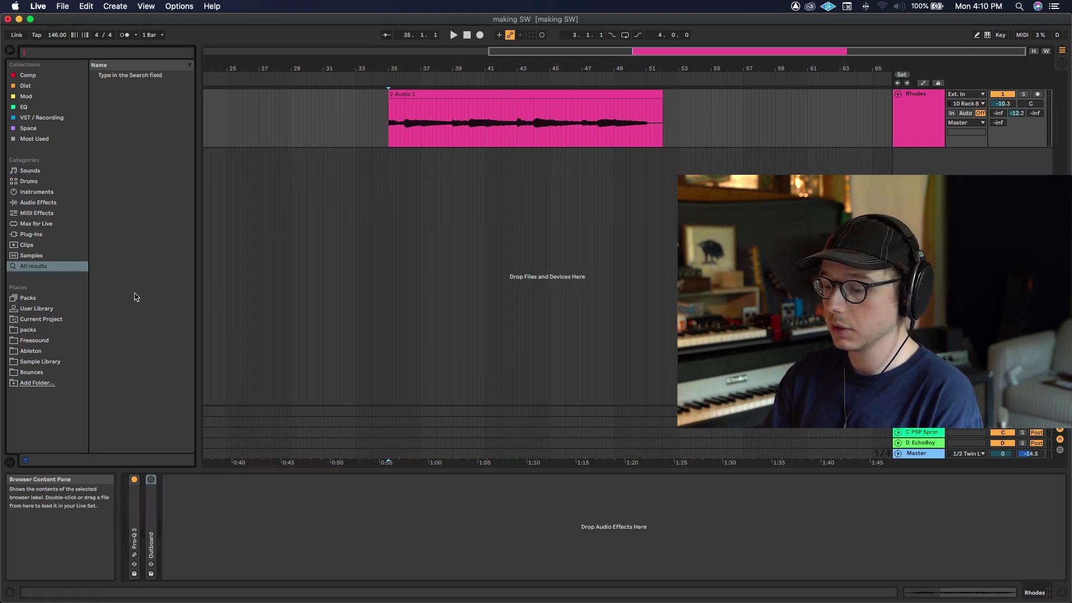
pyautogui.write('audio effect rack')
pyautogui.moveTo(137, 75); pyautogui.dragTo(256, 521)
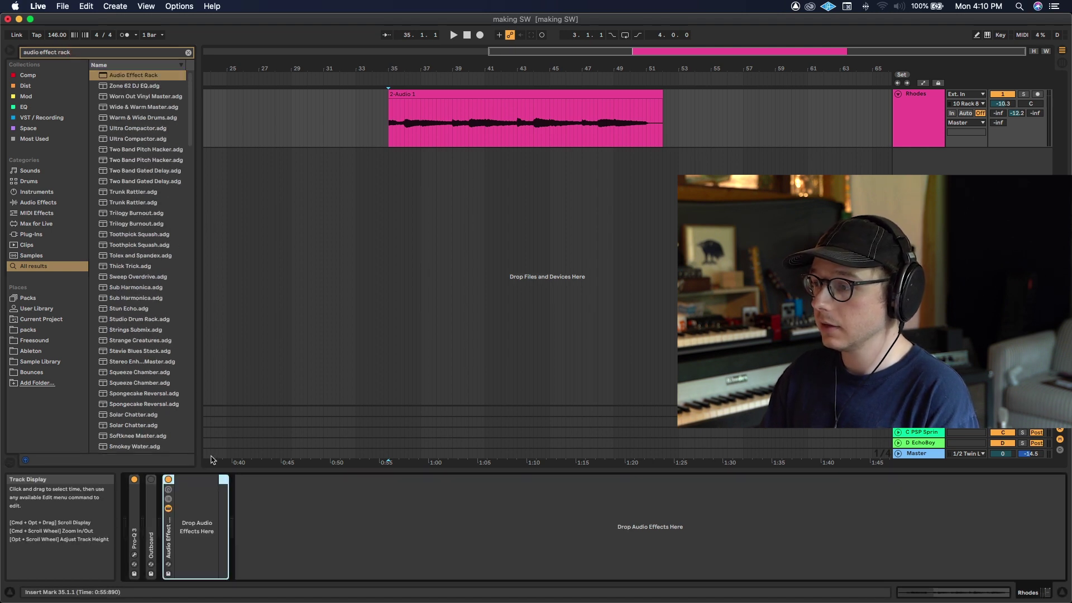
pyautogui.click(168, 489)
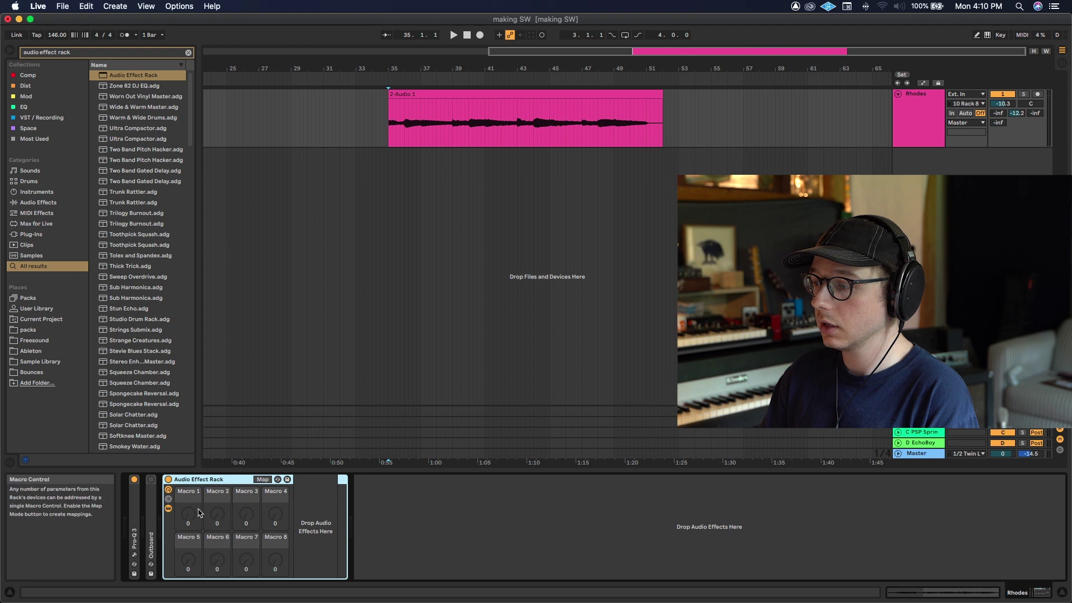
# Rename the rack's first three macros to Depth, Rate and Mix
pyautogui.click(193, 498)
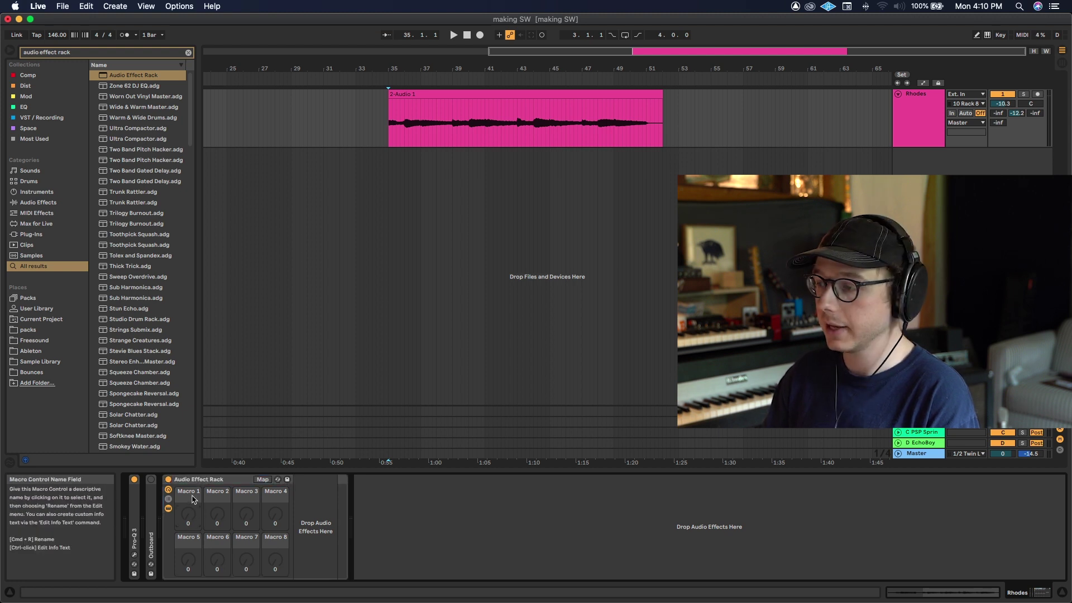
pyautogui.click(192, 496)
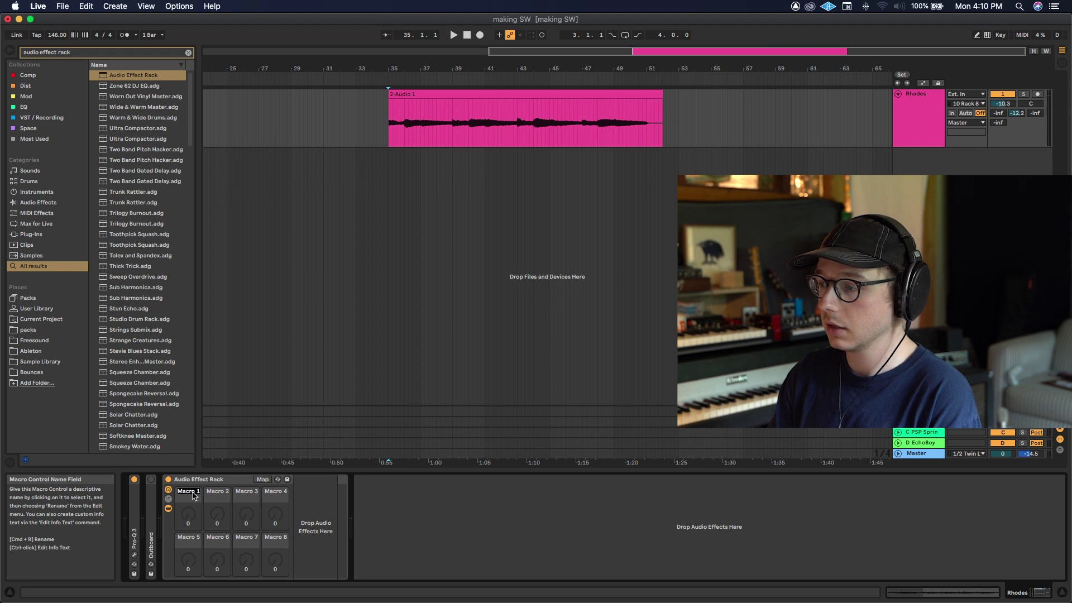
pyautogui.write('Depth')
pyautogui.press('Tab')
pyautogui.write('R')
pyautogui.write('Mix')
pyautogui.press('Tab')
# Rename macros 5, 6 and 7 to Damp, LPG and Volume, keeping Macro 4's name
pyautogui.press('Tab')
pyautogui.write('Damp')
pyautogui.press('Tab')
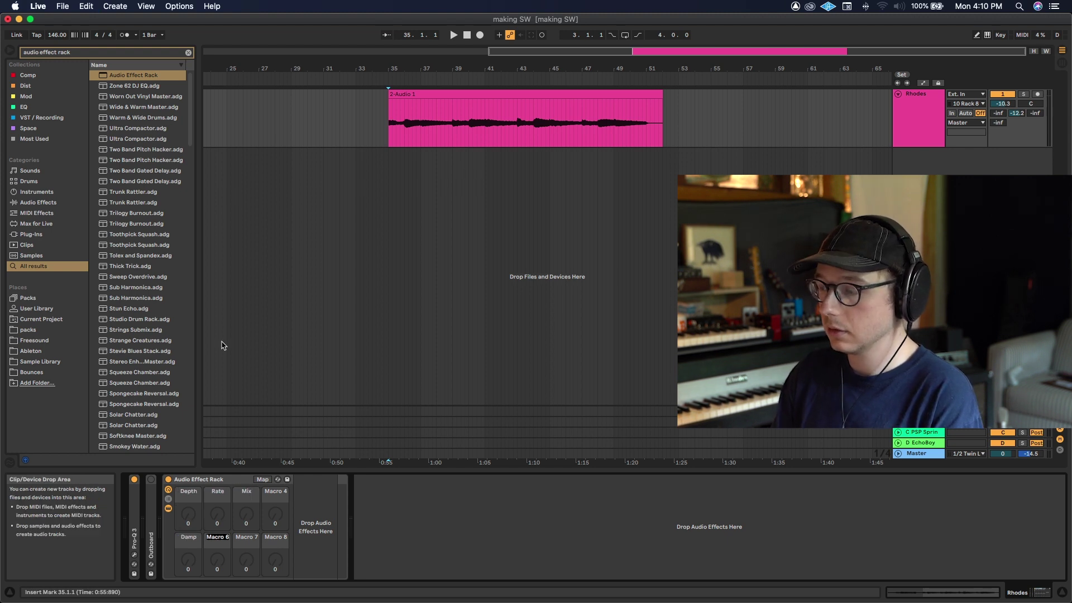
pyautogui.press('Tab')
pyautogui.write('Volume')
pyautogui.press('Return')
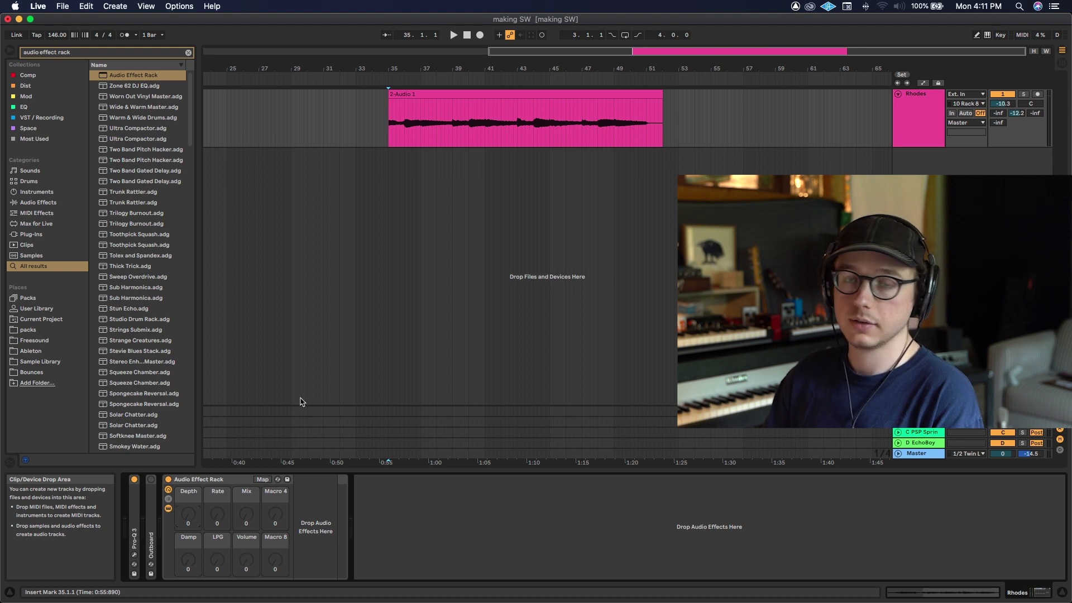
# Find FilterFreak1 in the browser and load it into the Audio Effect Rack
pyautogui.press('super+f')
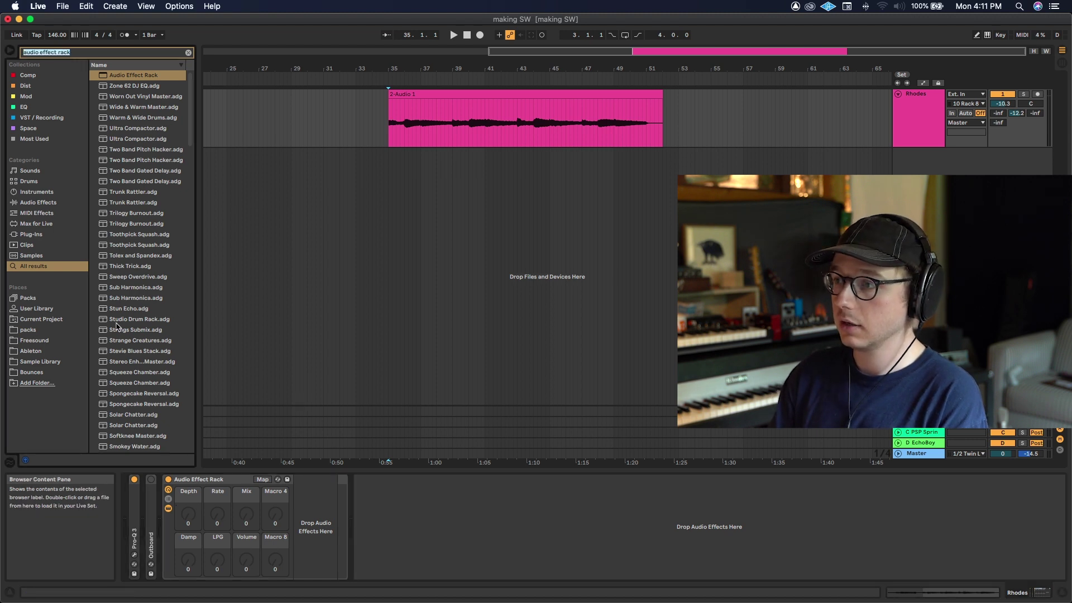
pyautogui.write('filterfra')
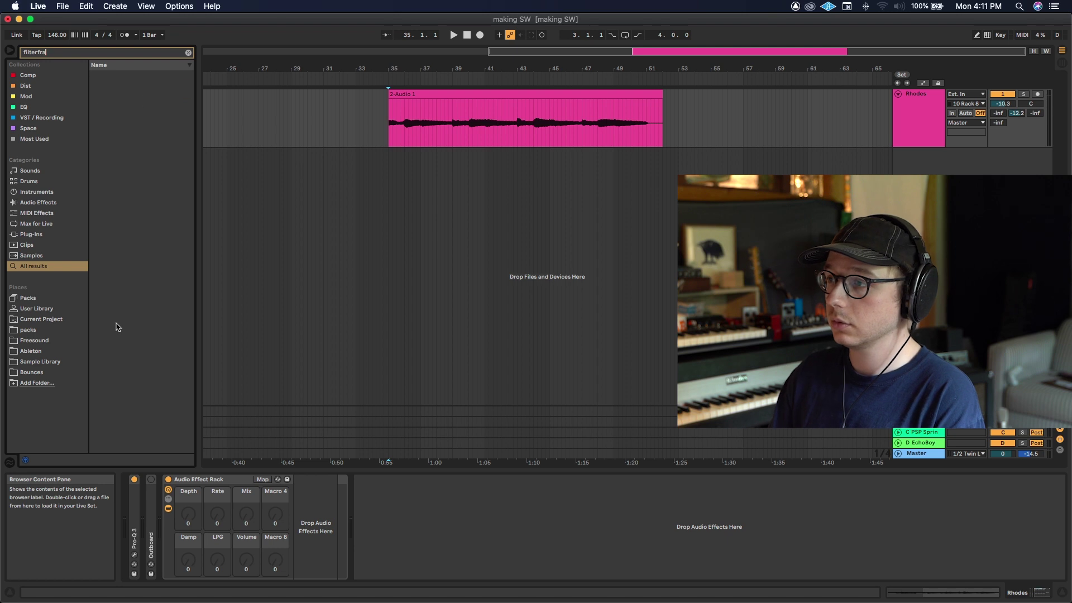
pyautogui.press('BackSpace')
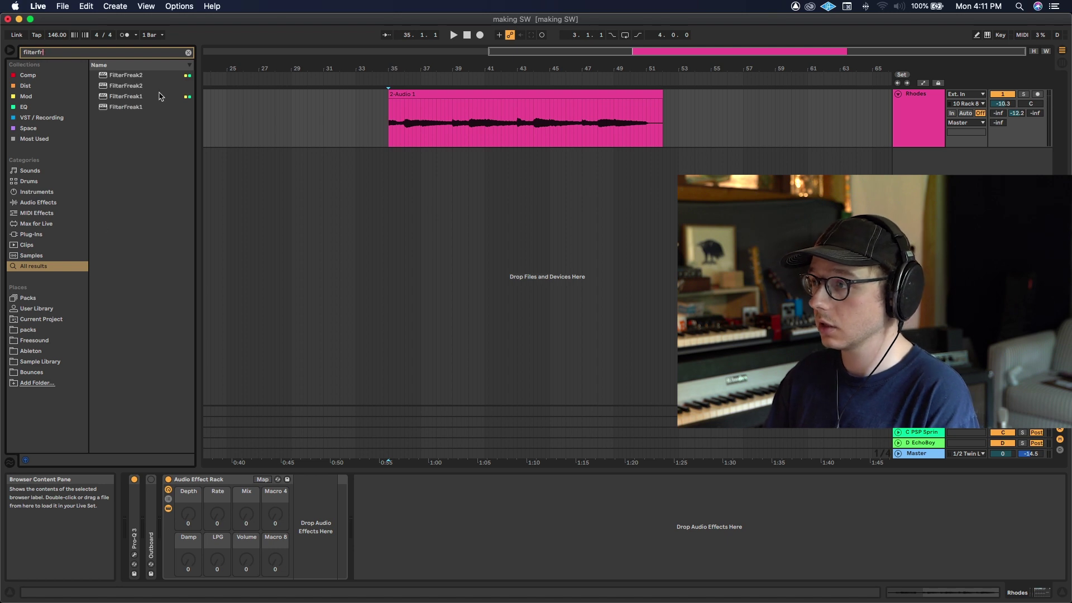
pyautogui.click(158, 97)
pyautogui.moveTo(154, 96); pyautogui.dragTo(334, 519)
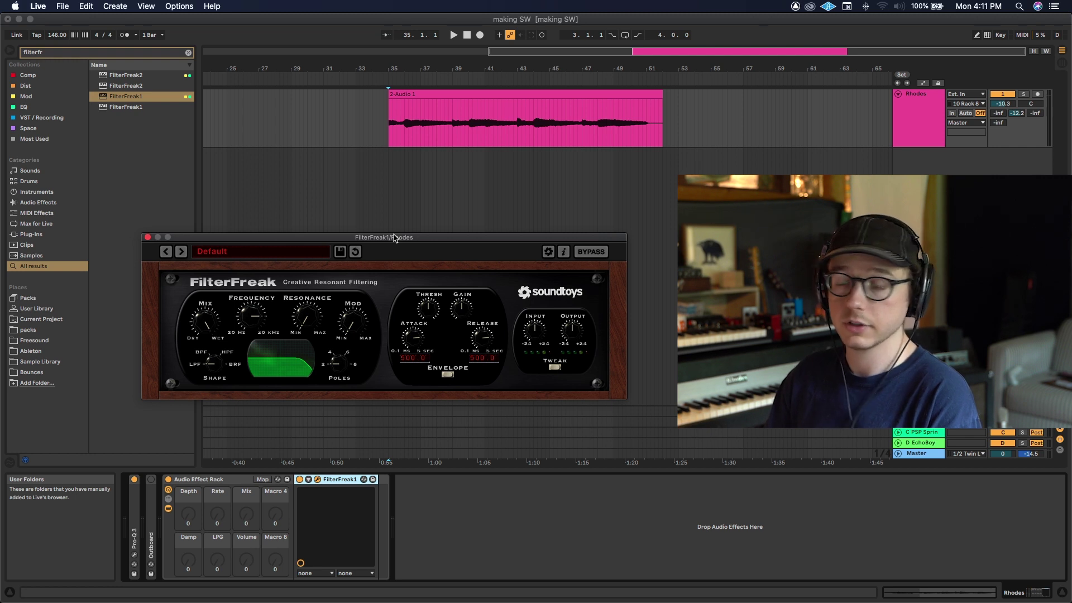
# Set FilterFreak to 6 poles and raise its resonance to about 5.2 dB
pyautogui.click(391, 124)
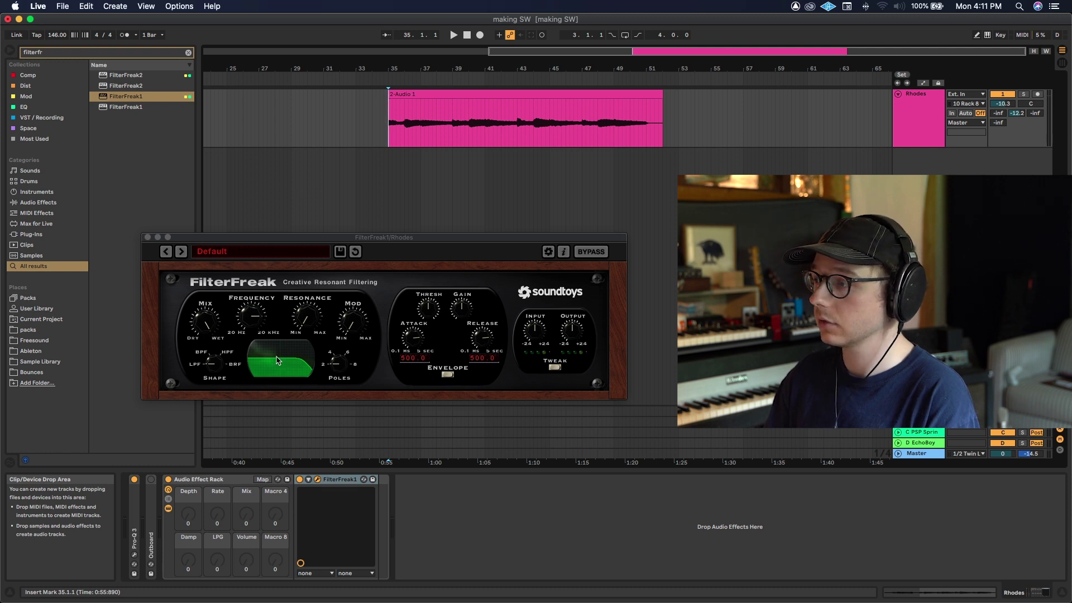
pyautogui.click(336, 364)
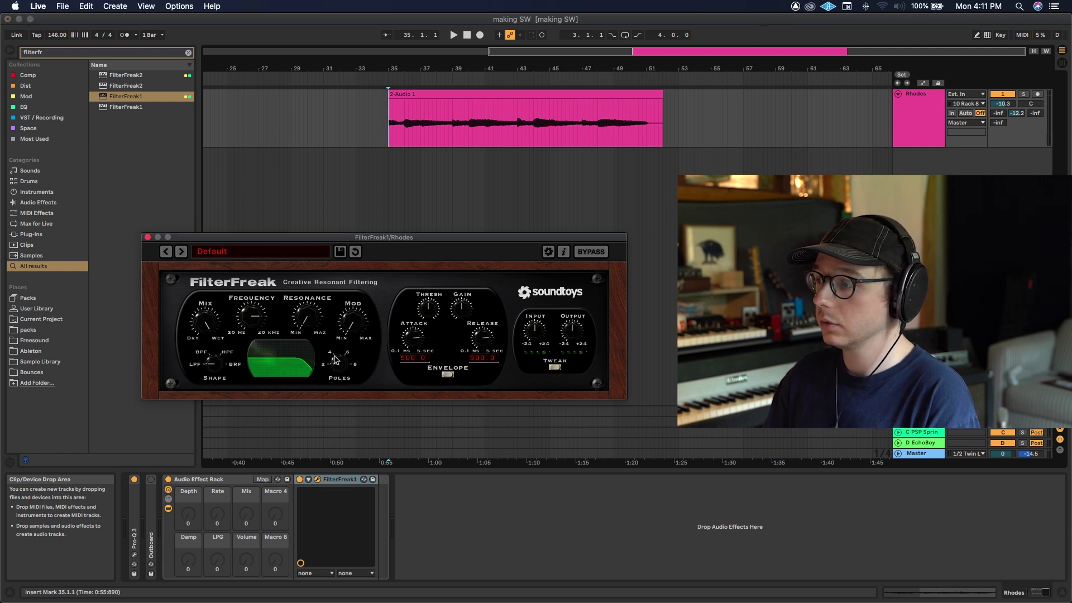
pyautogui.moveTo(306, 322); pyautogui.dragTo(314, 287)
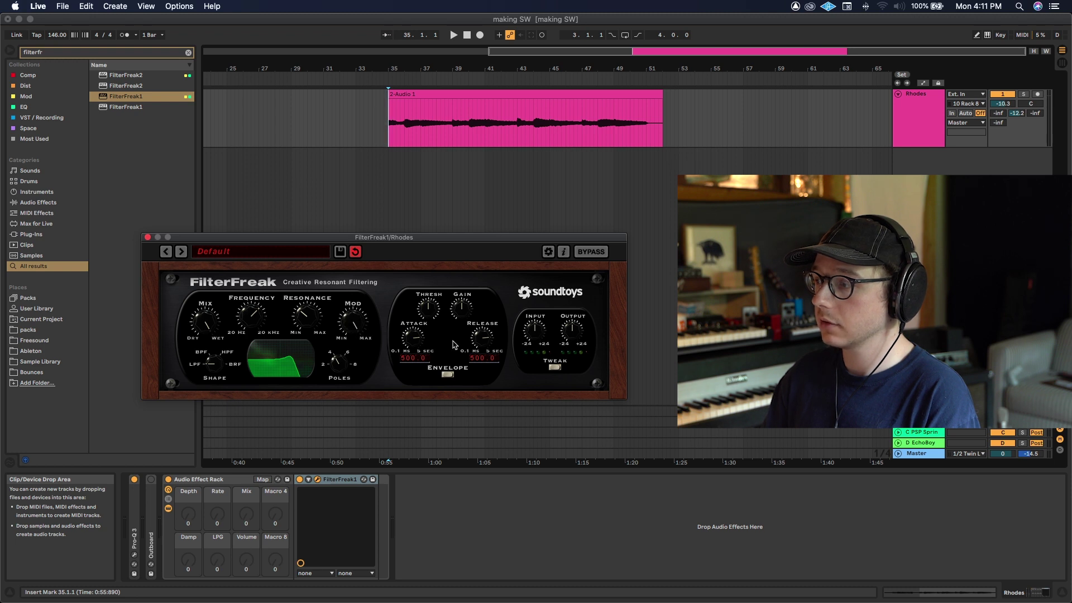
# Play the Rhodes clip from bar 35 while tuning FilterFreak's envelope threshold and lowering its frequency to about 265 Hz
pyautogui.press('space')
pyautogui.click(427, 304)
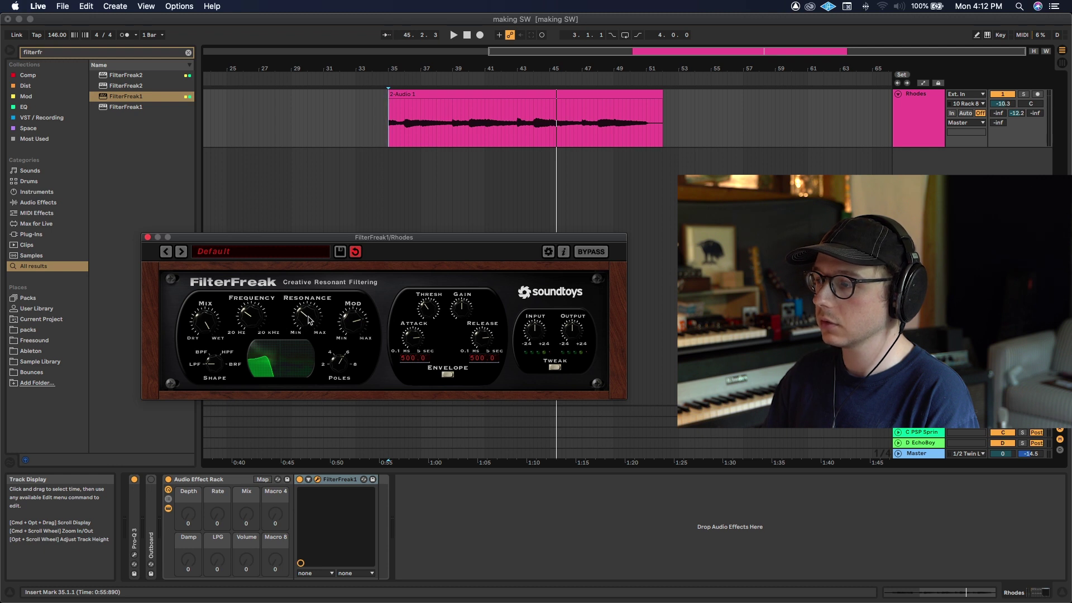
pyautogui.click(392, 125)
pyautogui.click(387, 136)
pyautogui.press('space')
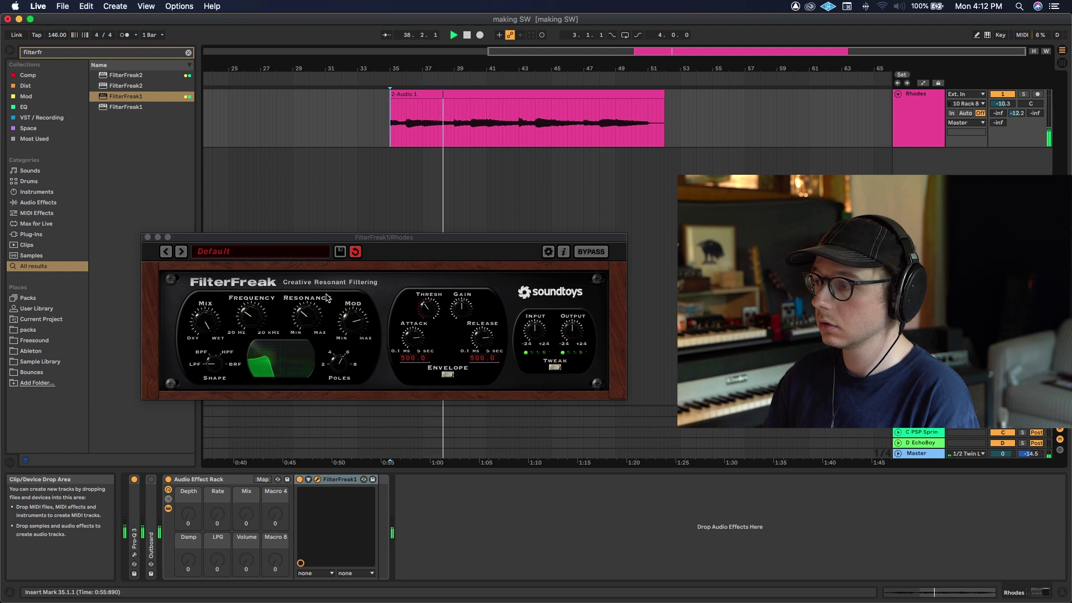
pyautogui.click(248, 315)
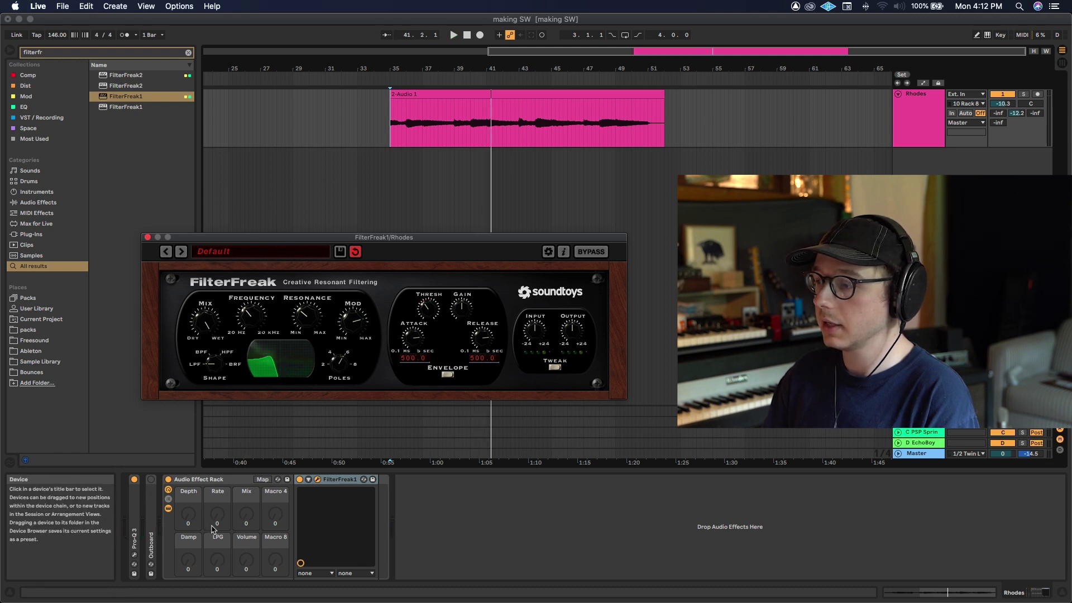
# Map FilterFreak1's Frequency parameter to the LPG macro and raise the macro to 127
pyautogui.click(309, 480)
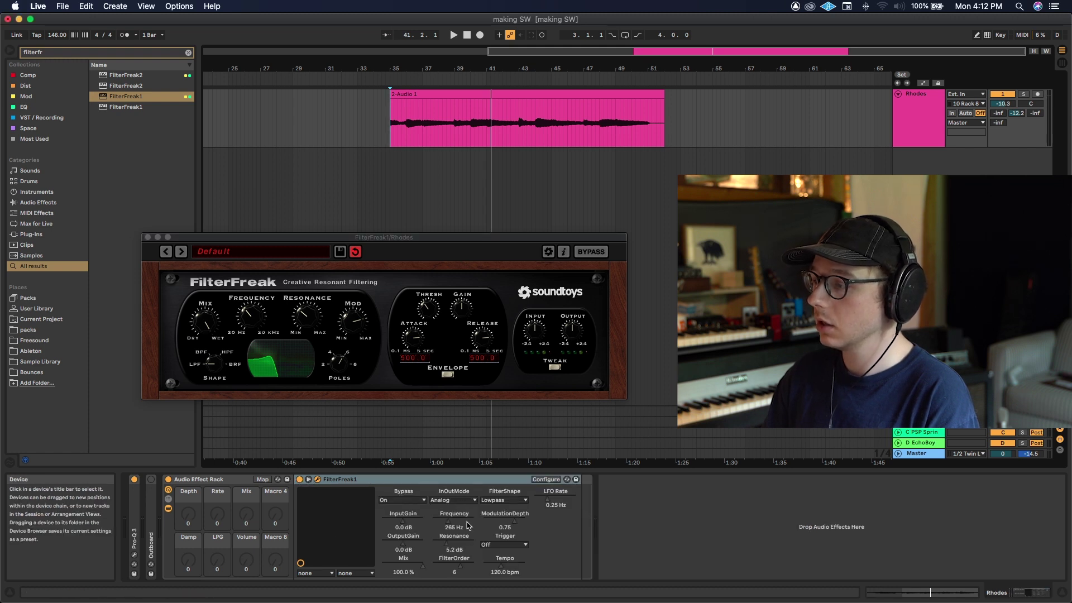
pyautogui.rightClick(455, 514)
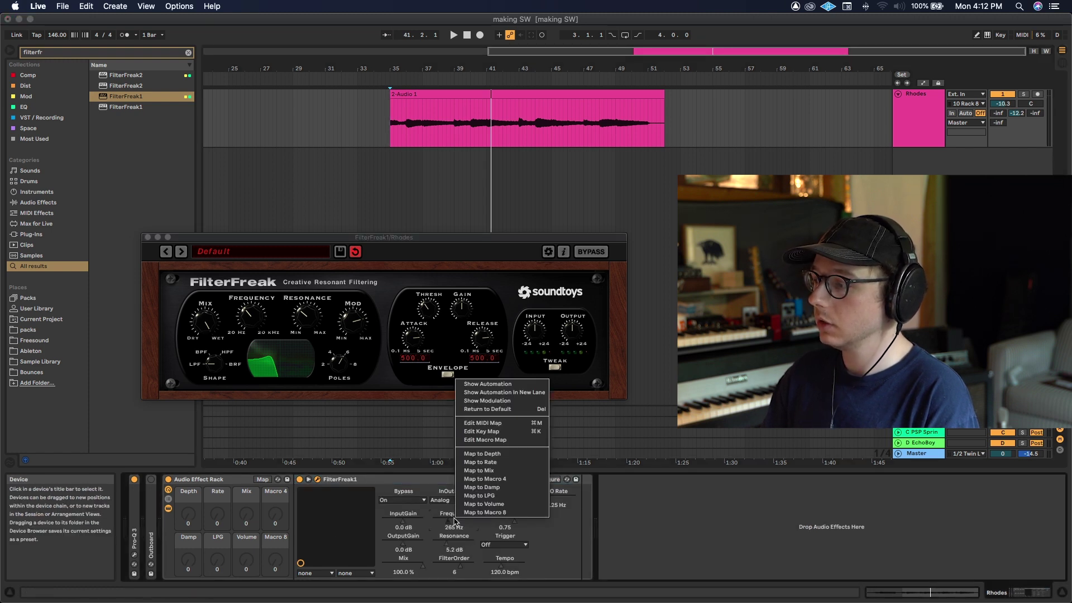
pyautogui.click(485, 495)
pyautogui.moveTo(218, 562); pyautogui.dragTo(218, 535)
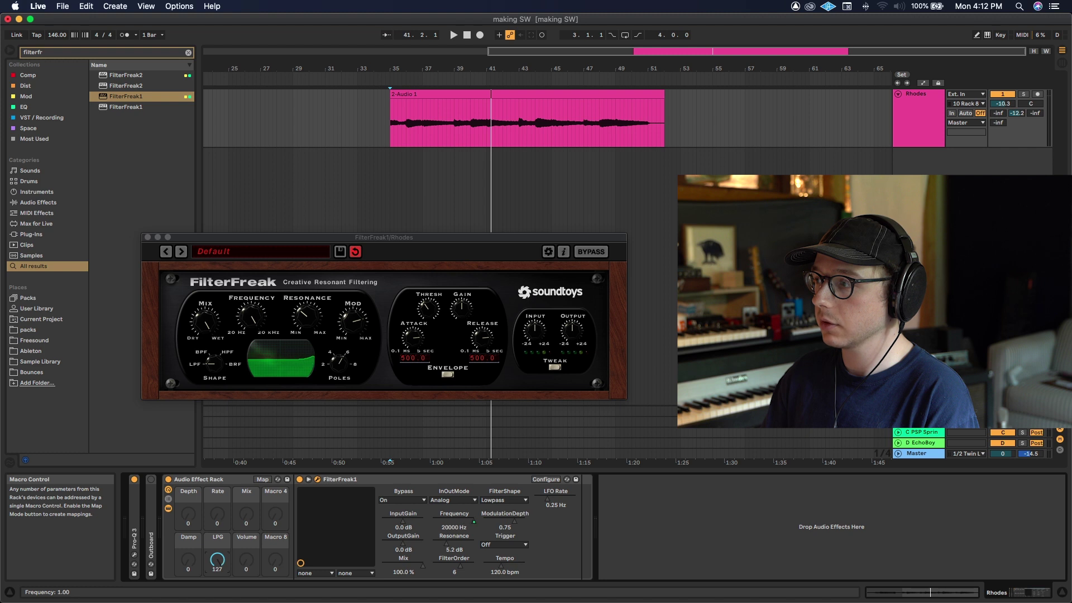
# Test the LPG macro during playback by sweeping it down to 32 and back to 127, and close the FilterFreak window
pyautogui.press('space')
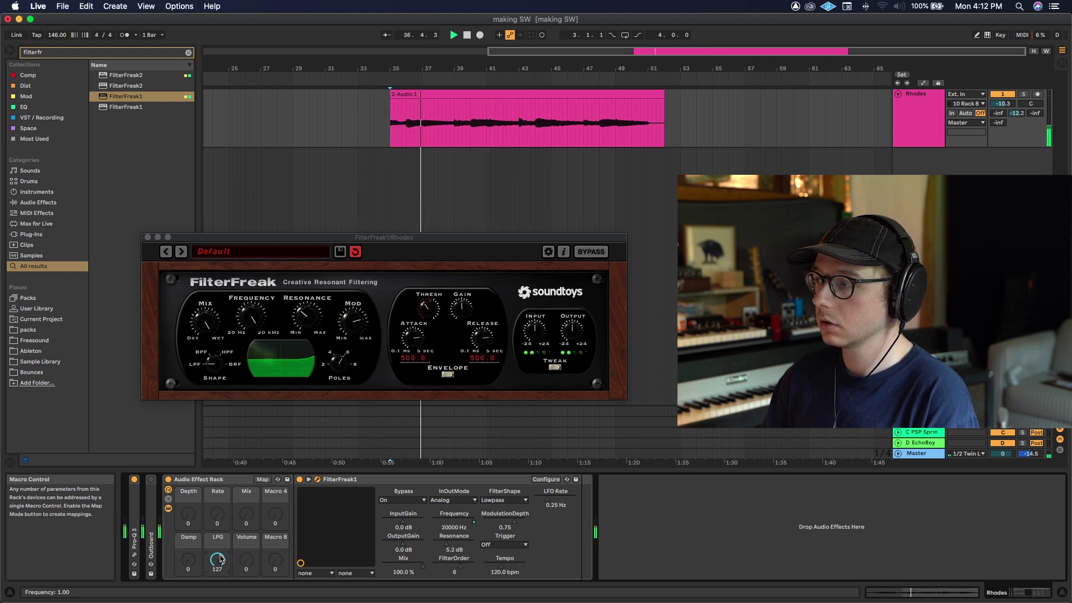
pyautogui.moveTo(221, 559); pyautogui.dragTo(221, 591)
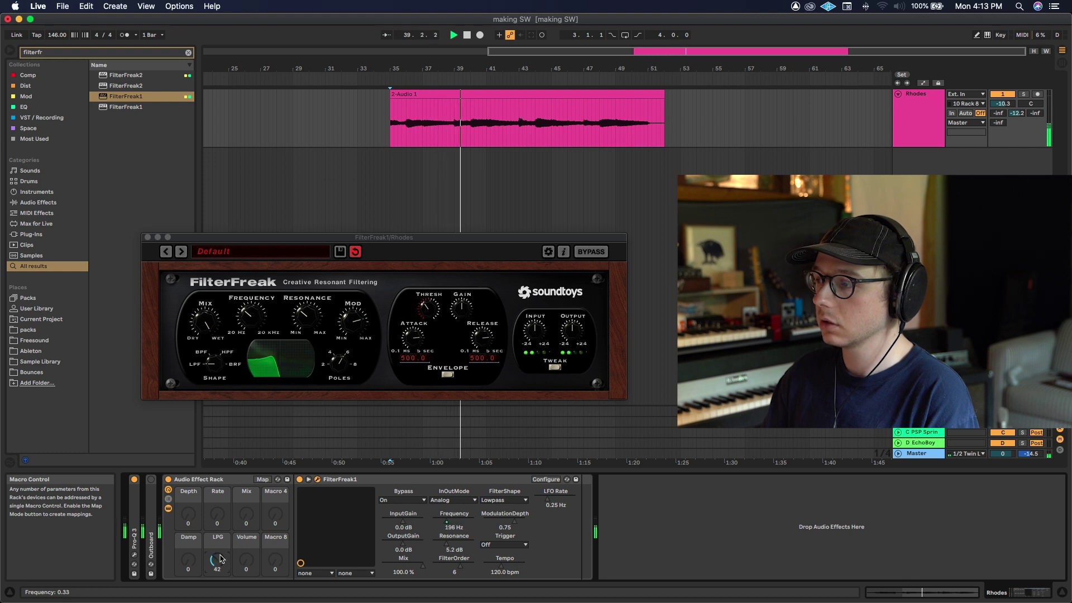
pyautogui.moveTo(221, 559); pyautogui.dragTo(222, 558)
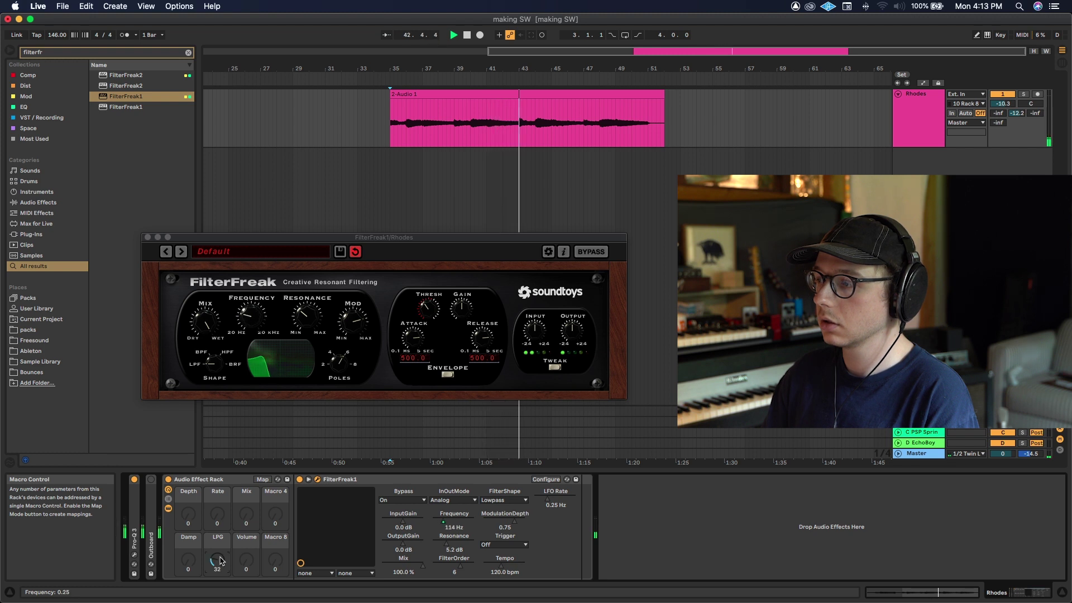
pyautogui.press('space')
pyautogui.moveTo(222, 561); pyautogui.dragTo(239, 565)
pyautogui.click(147, 237)
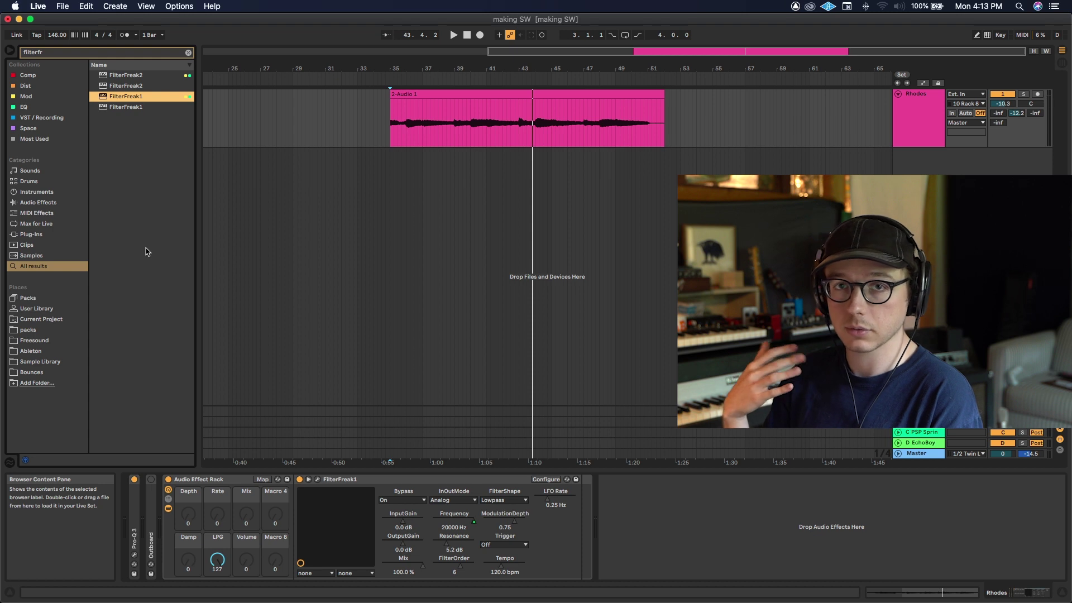
# Find the LFO device in the browser and insert it before FilterFreak1 in the rack
pyautogui.press('super+f')
pyautogui.write('lfo')
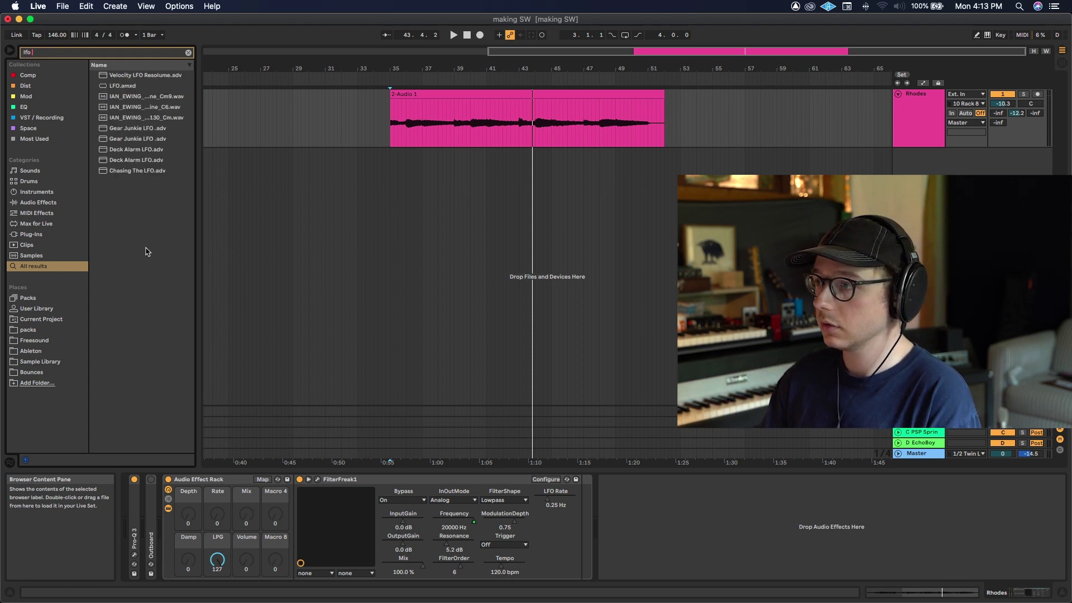
pyautogui.moveTo(118, 86); pyautogui.dragTo(333, 529)
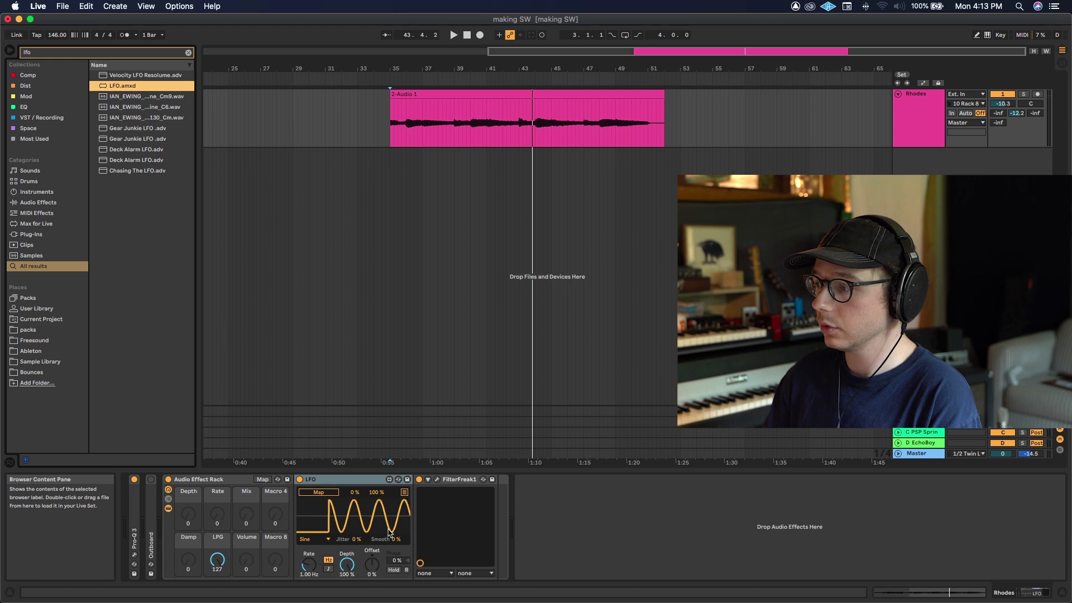
# Duplicate the LFO, set the first to Random at 10.8 Hz with -100% offset, and map it to the second LFO's Depth
pyautogui.press('super+d')
pyautogui.click(314, 539)
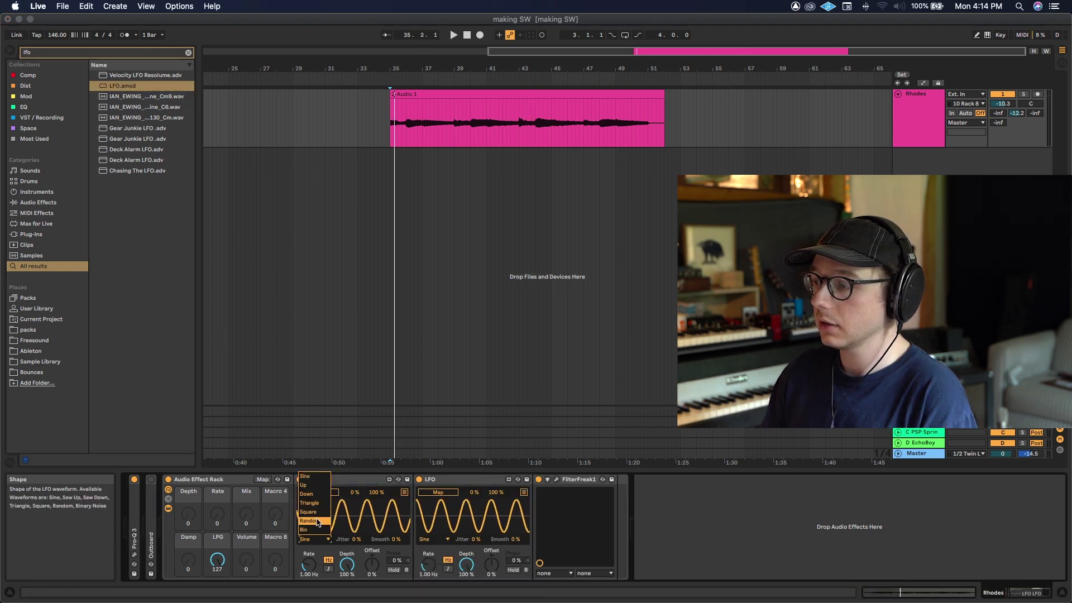
pyautogui.click(315, 522)
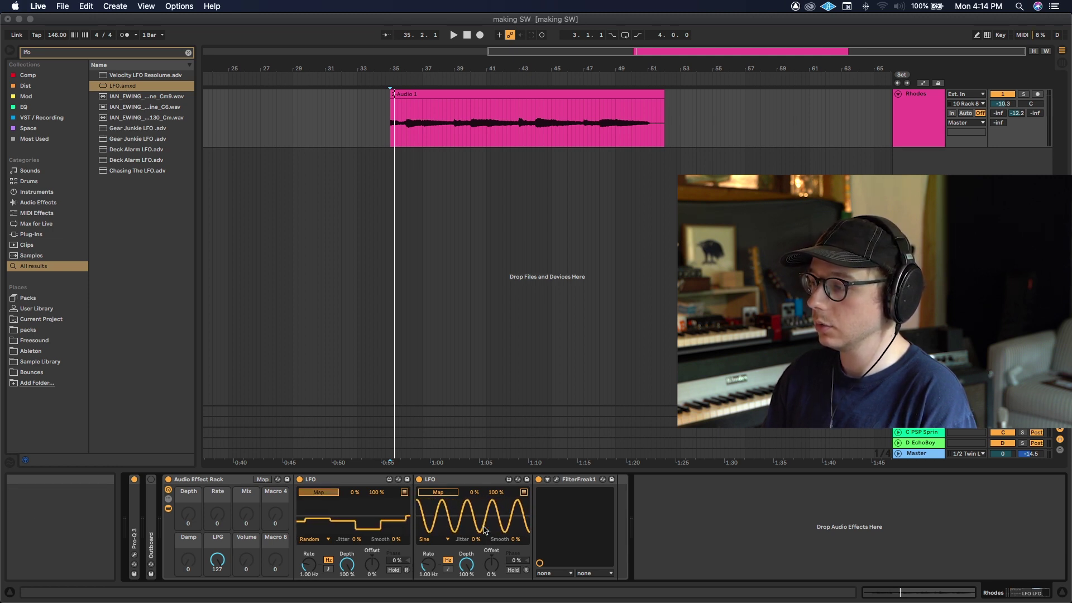
pyautogui.click(465, 567)
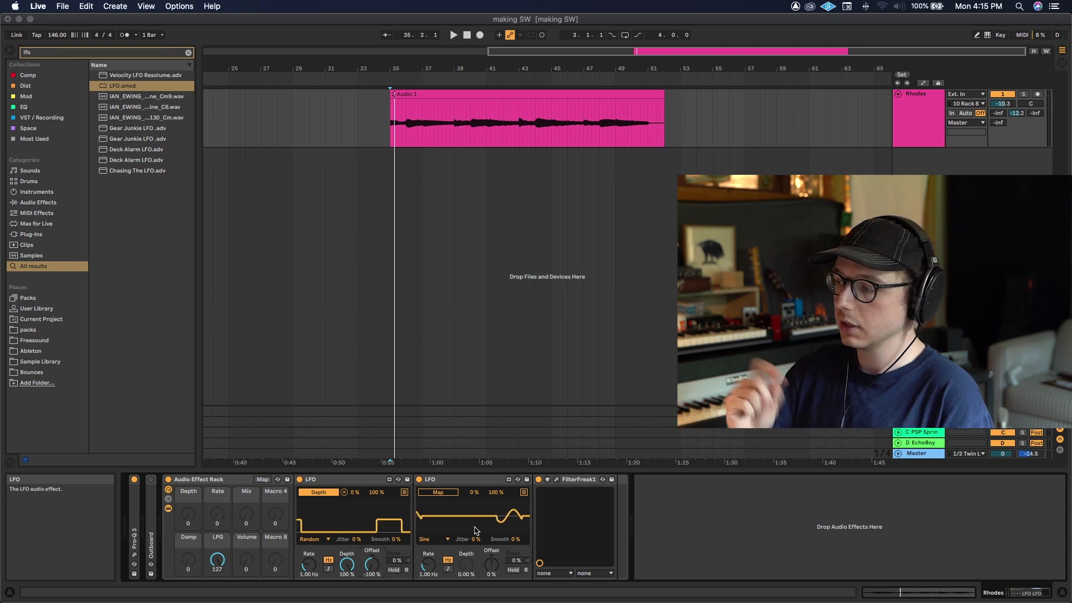
pyautogui.moveTo(309, 565); pyautogui.dragTo(309, 545)
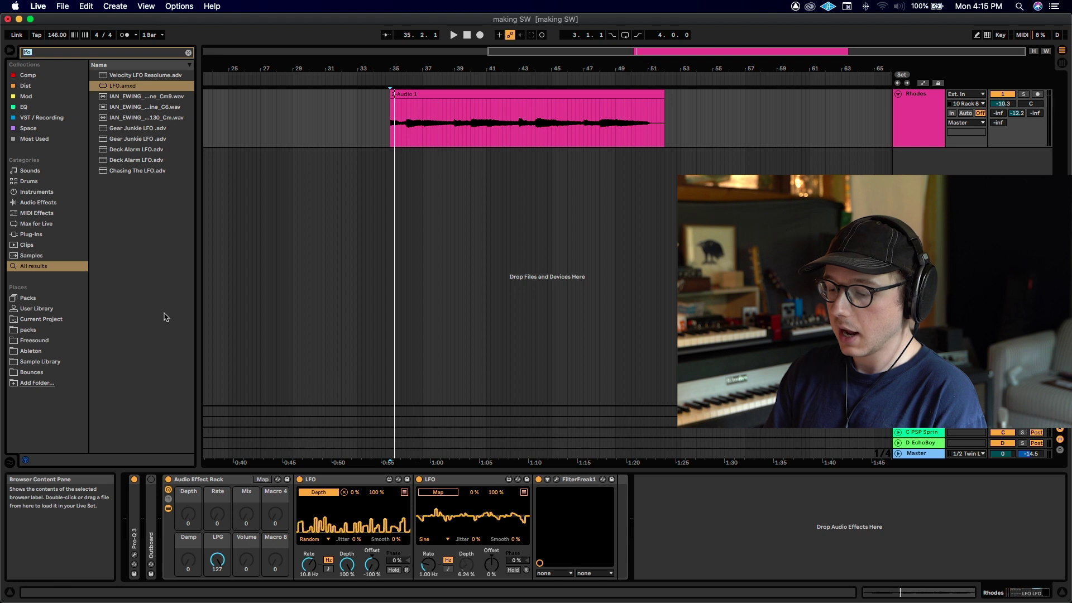
# Find RC-20 Retro Color in the browser and insert it between the second LFO and FilterFreak1, keeping its window clear of the devices
pyautogui.write('rc')
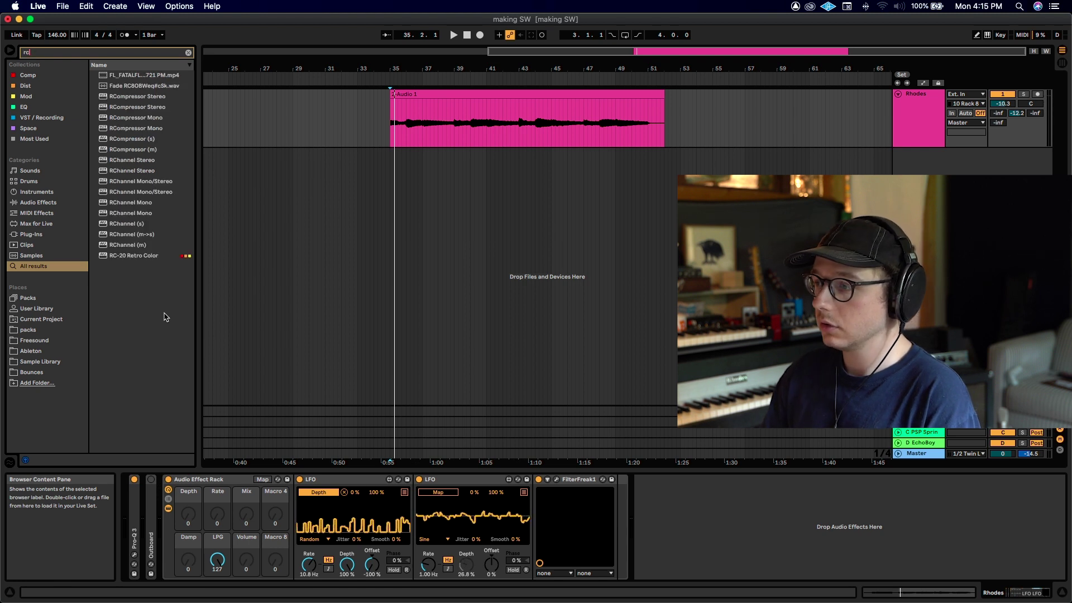
pyautogui.moveTo(132, 256); pyautogui.dragTo(551, 537)
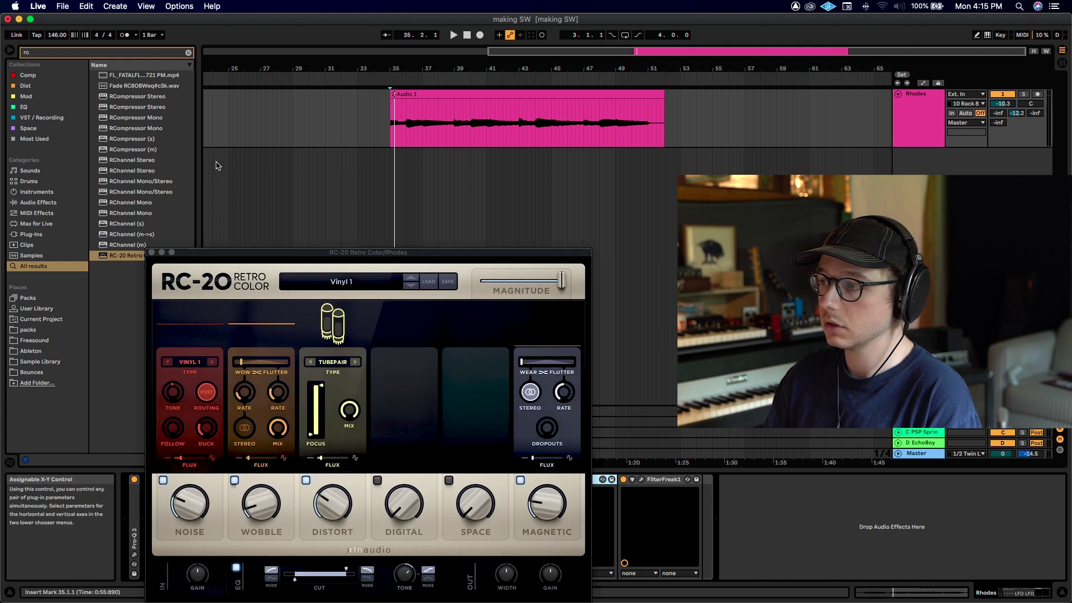
pyautogui.moveTo(251, 249); pyautogui.dragTo(257, 198)
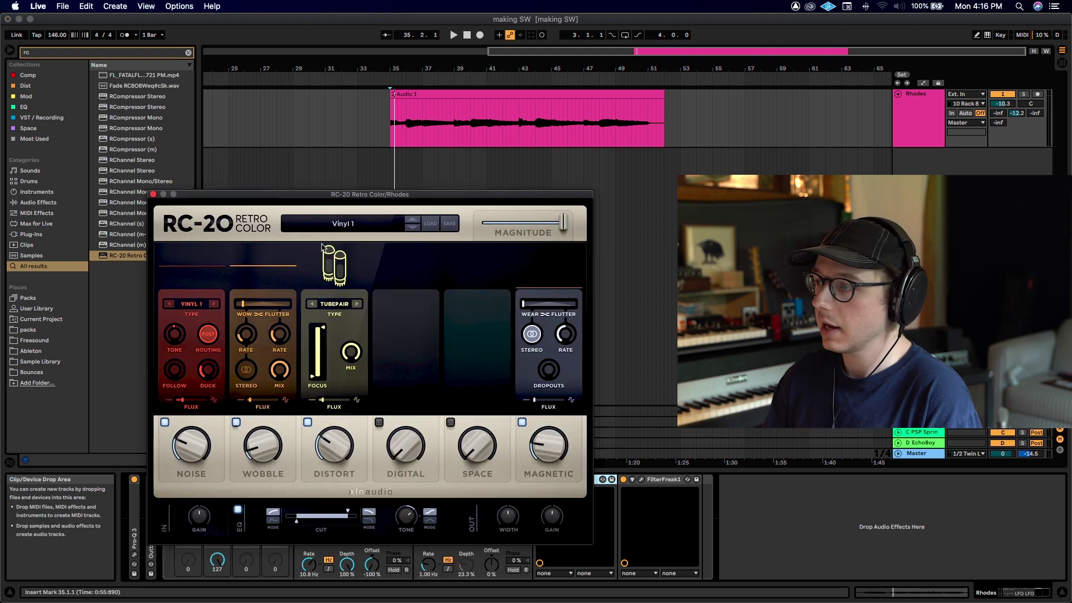
pyautogui.moveTo(271, 197); pyautogui.dragTo(266, 185)
# Shift RC-20's wobble balance fully toward Wow and disable the Distort, Noise and Magnetic modules
pyautogui.moveTo(246, 296); pyautogui.dragTo(239, 297)
pyautogui.click(303, 409)
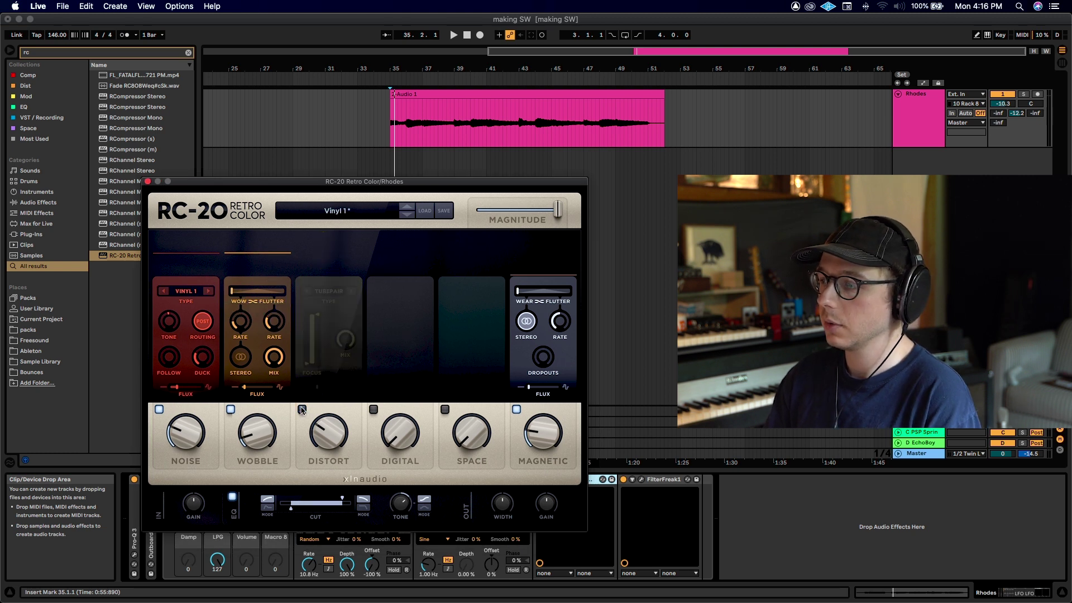
pyautogui.click(159, 409)
pyautogui.click(516, 409)
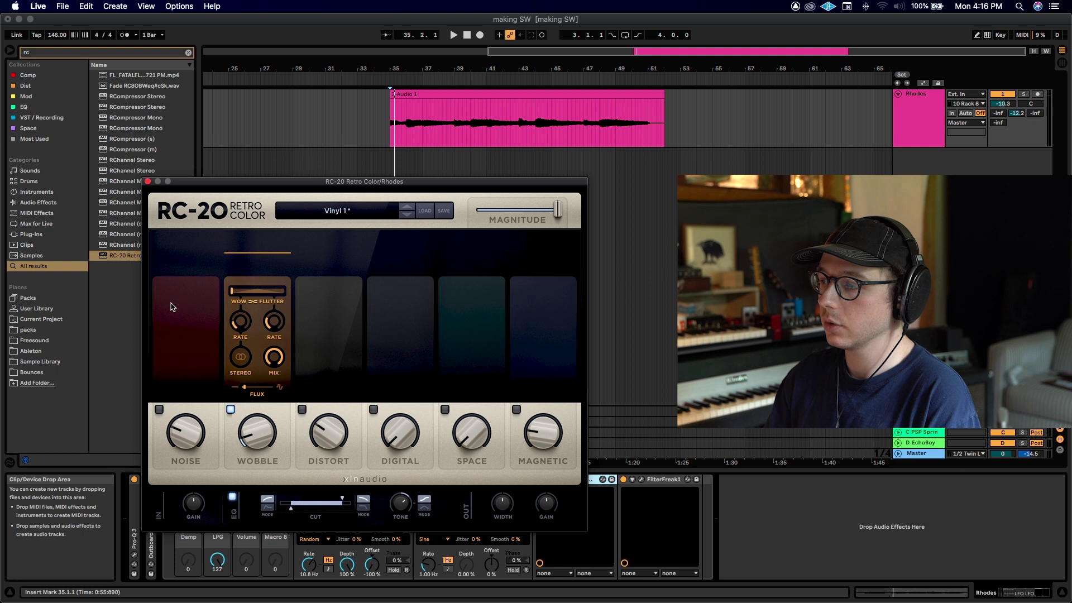
# Raise RC-20's Wobble amount to 50%, lower its Flux, and play the Rhodes clip to hear the wobble
pyautogui.moveTo(223, 456); pyautogui.dragTo(249, 357)
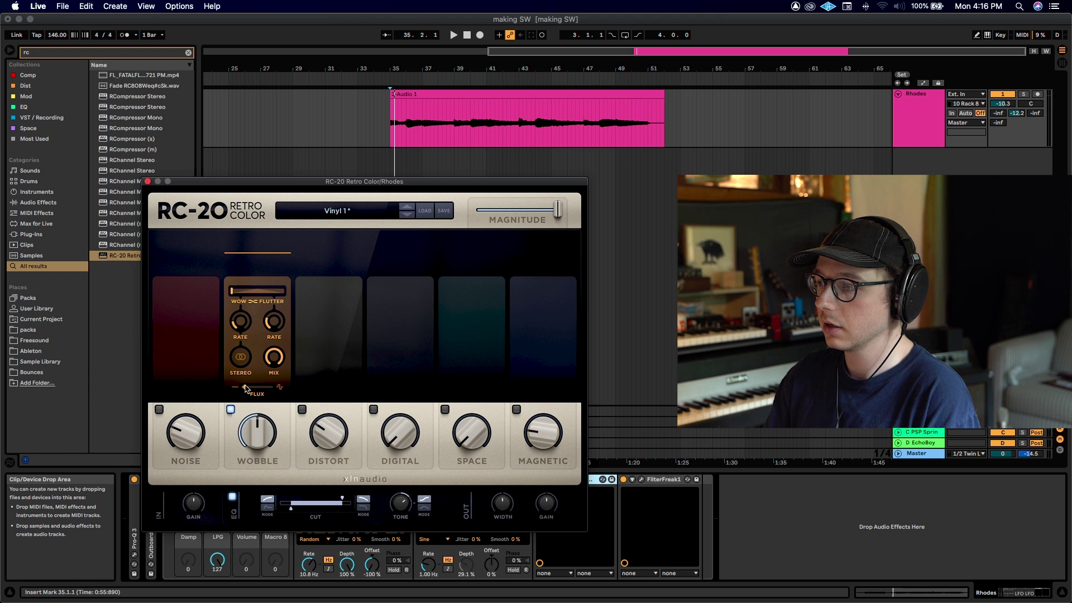
pyautogui.moveTo(245, 388); pyautogui.dragTo(244, 391)
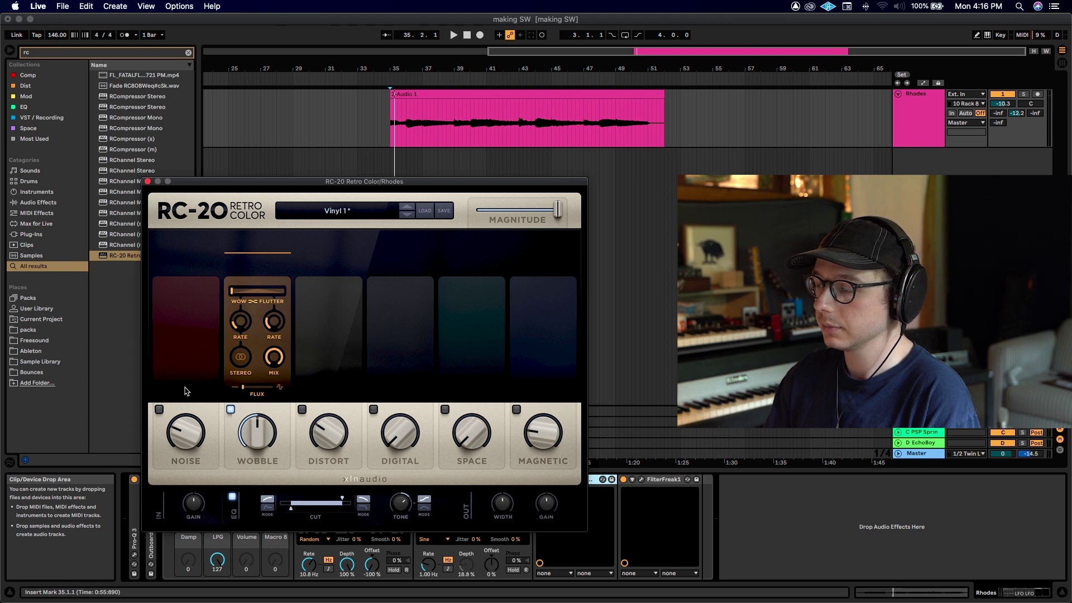
pyautogui.moveTo(335, 182); pyautogui.dragTo(314, 132)
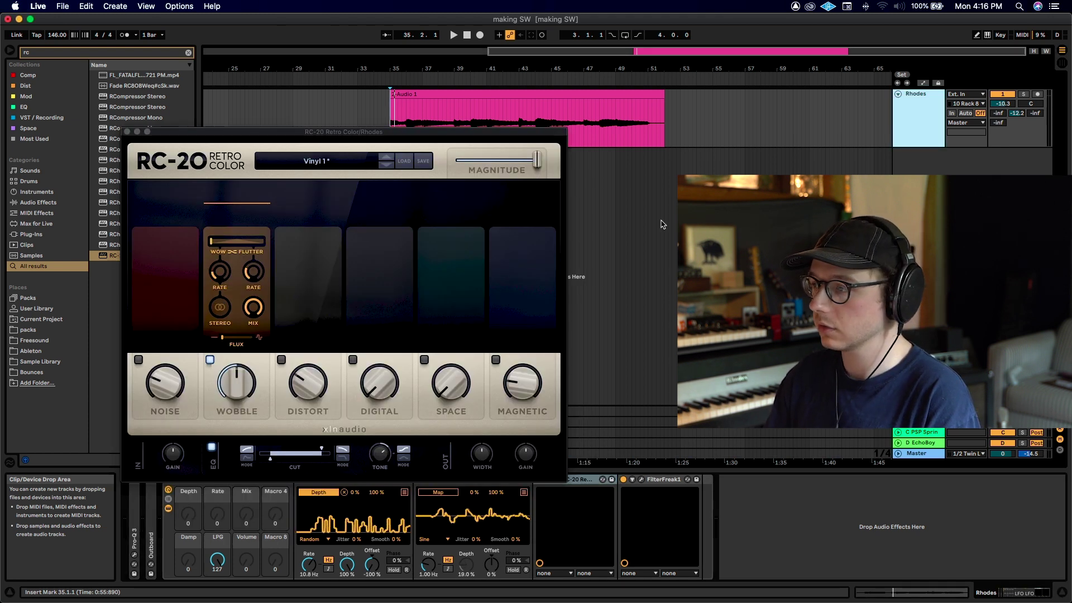
pyautogui.press('space')
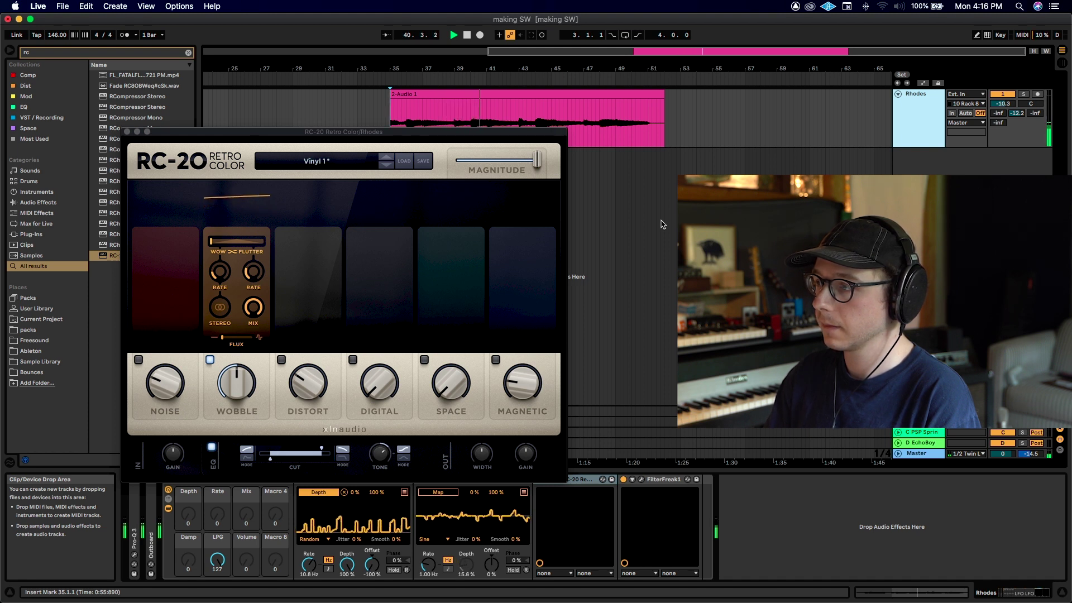
pyautogui.press('space')
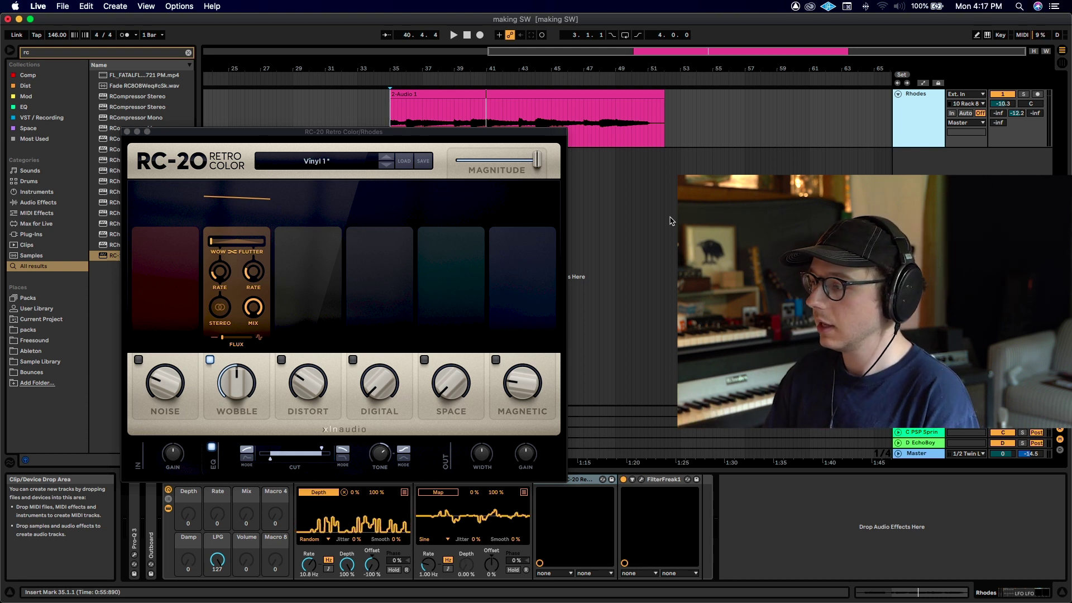
pyautogui.moveTo(358, 132); pyautogui.dragTo(344, 88)
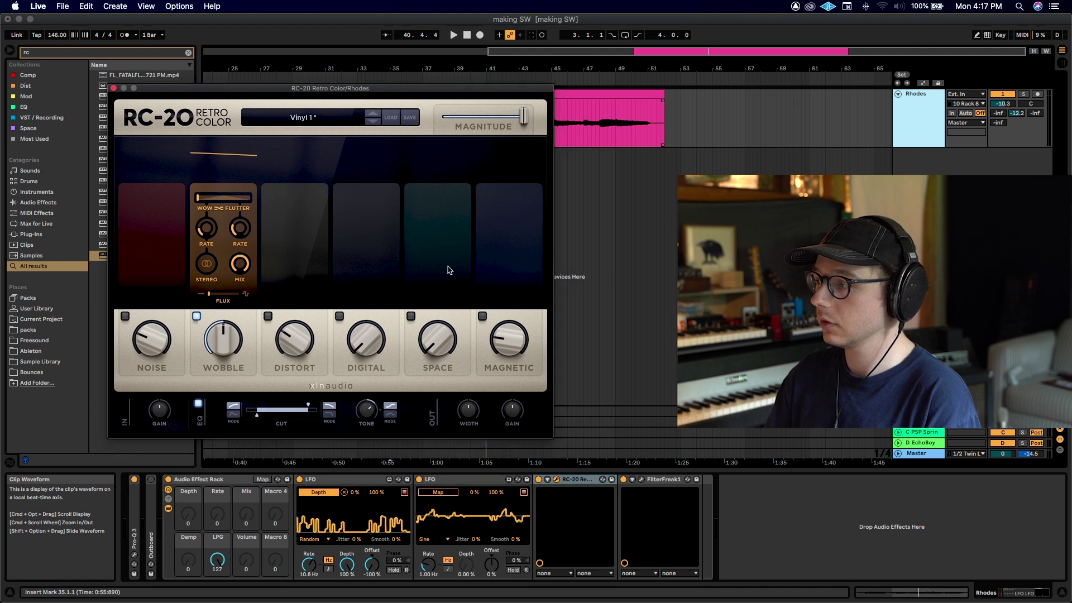
# Map the second LFO to RC-20's WOBB Amount, play the clip, and set the first LFO's rate to 6.66 Hz
pyautogui.click(547, 479)
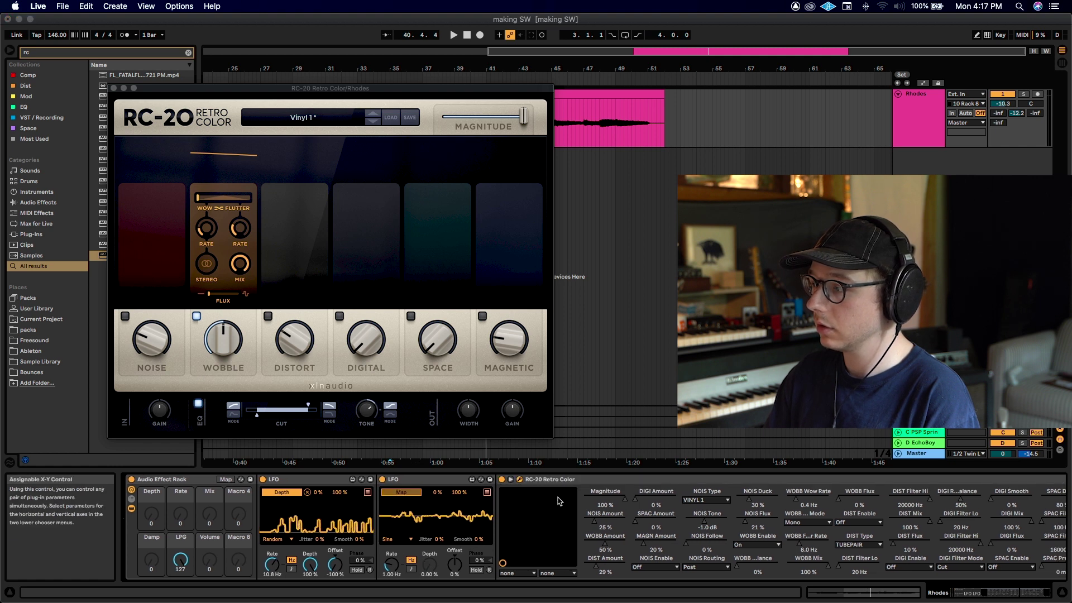
pyautogui.click(604, 546)
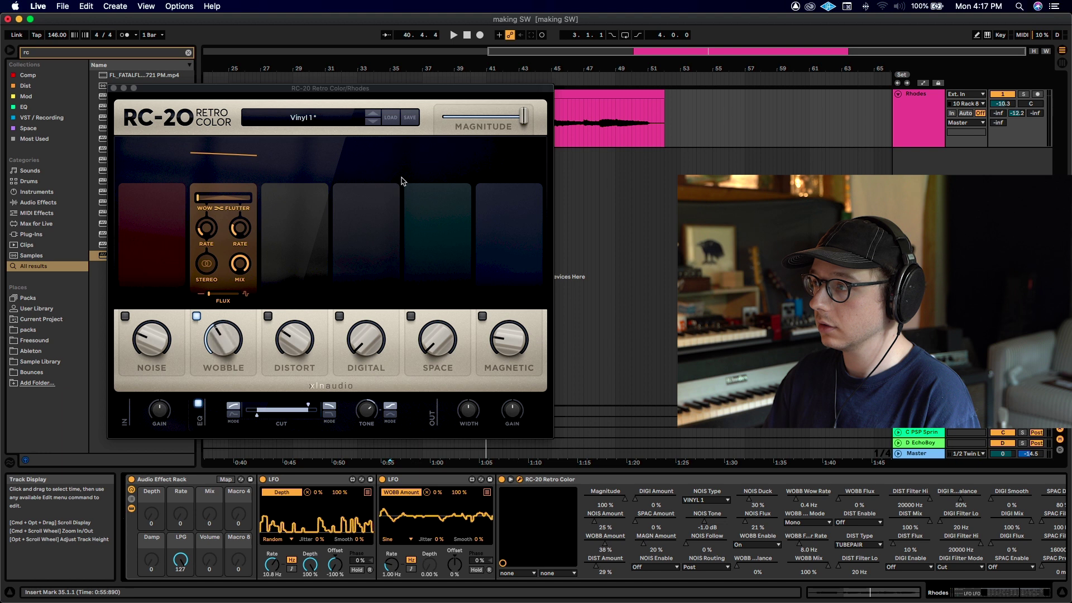
pyautogui.moveTo(351, 88)
pyautogui.mouseDown()
pyautogui.moveTo(357, 153)
pyautogui.moveTo(366, 84)
pyautogui.mouseUp()
pyautogui.press('space')
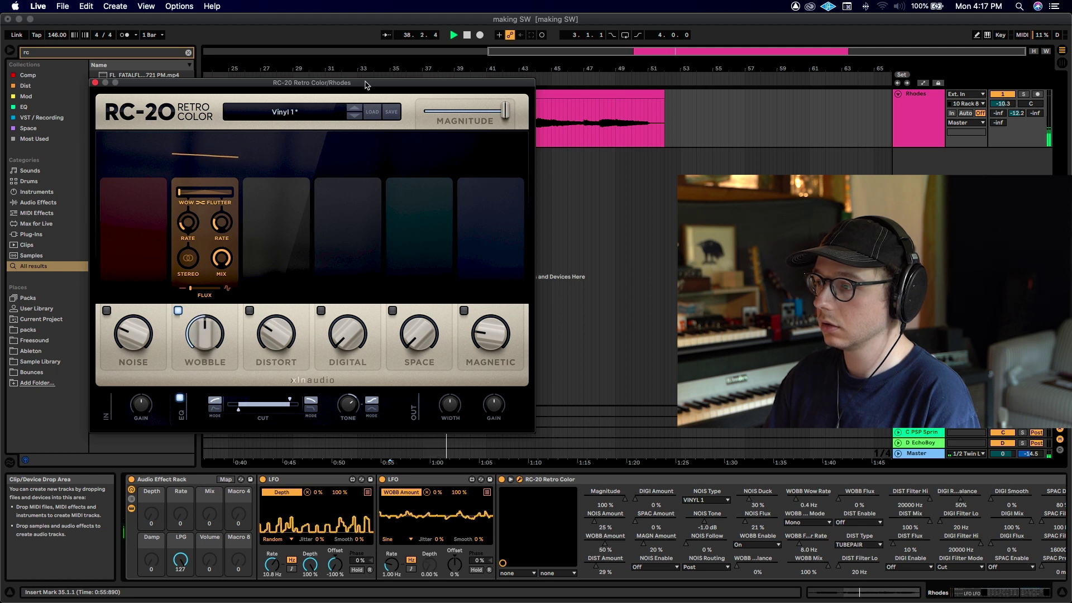
pyautogui.click(285, 455)
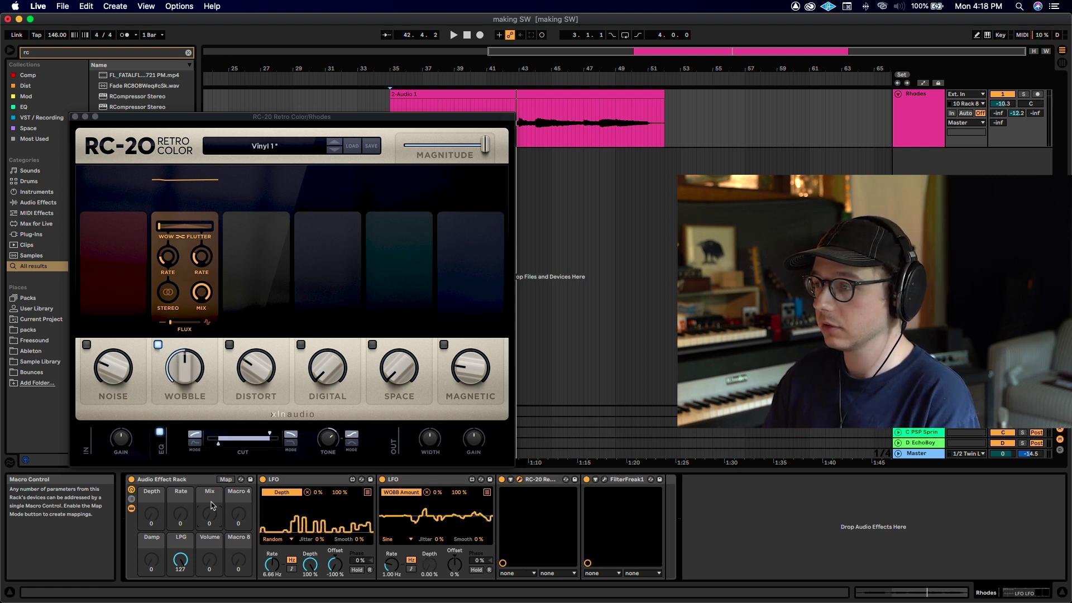
# Map RC-20's WOBB Mix parameter to the rack's Mix macro, keeping the mix at 100%
pyautogui.click(204, 306)
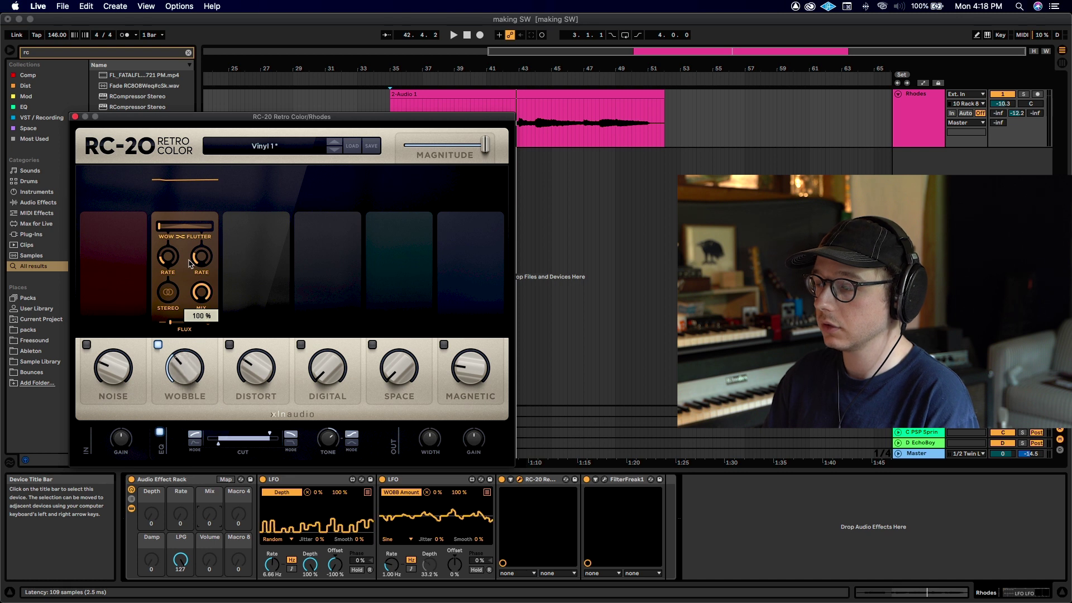
pyautogui.moveTo(215, 328); pyautogui.dragTo(203, 292)
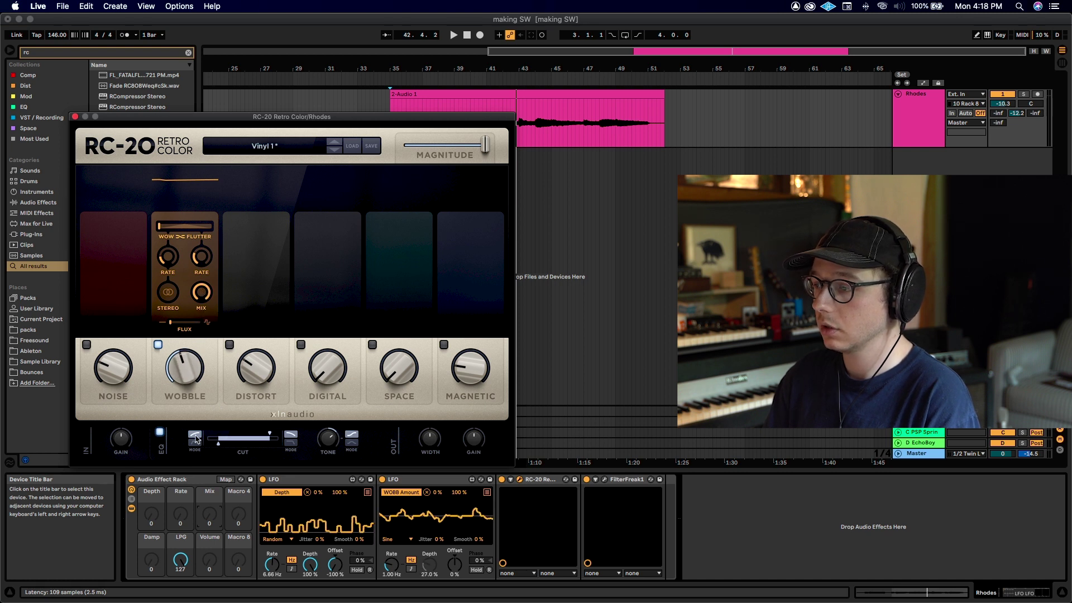
pyautogui.click(510, 479)
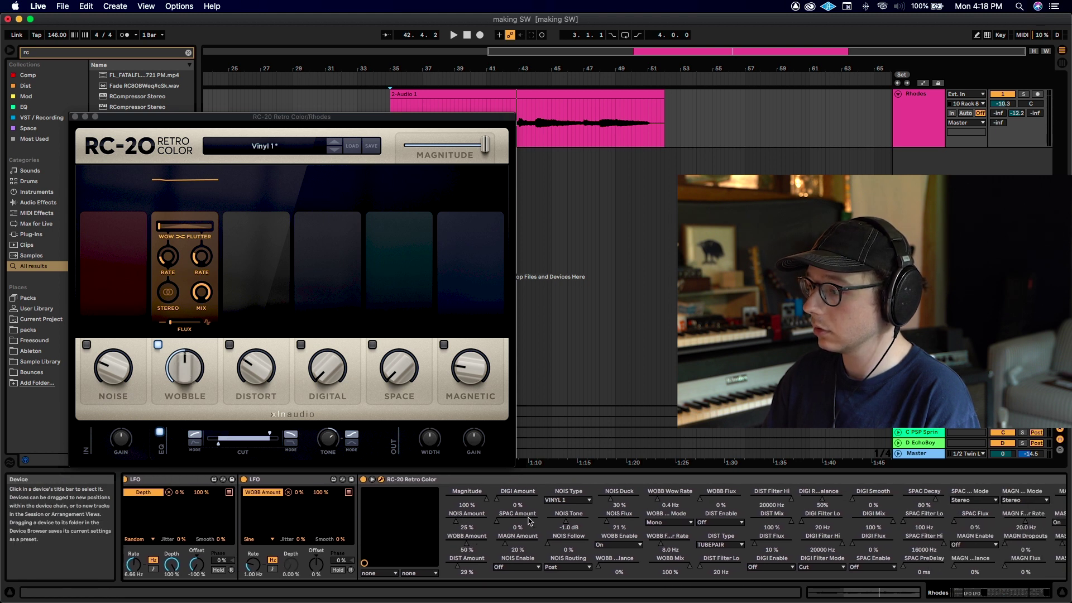
pyautogui.rightClick(613, 564)
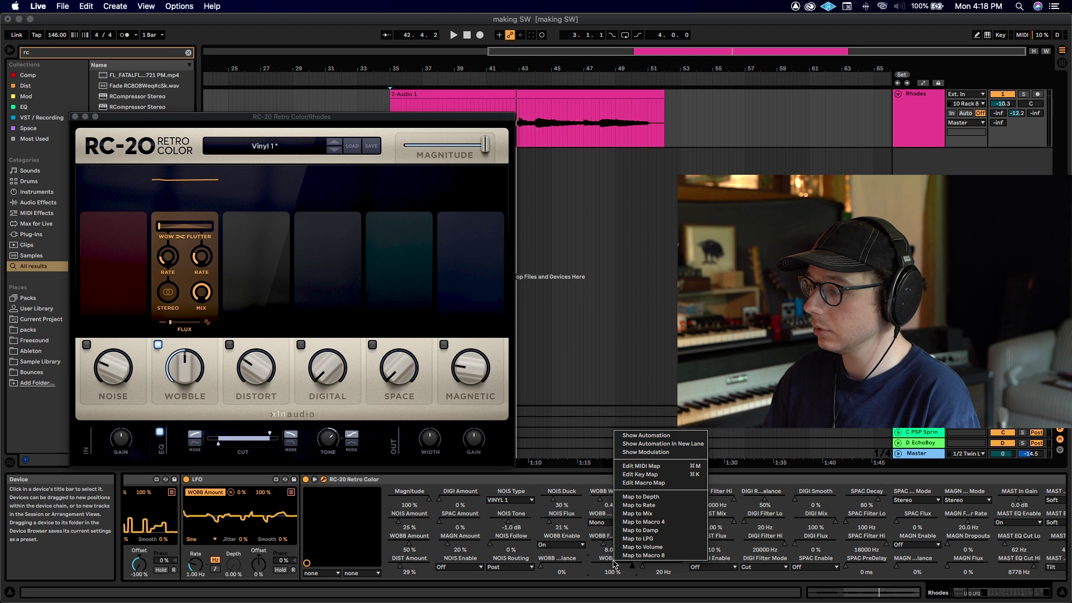
pyautogui.click(638, 513)
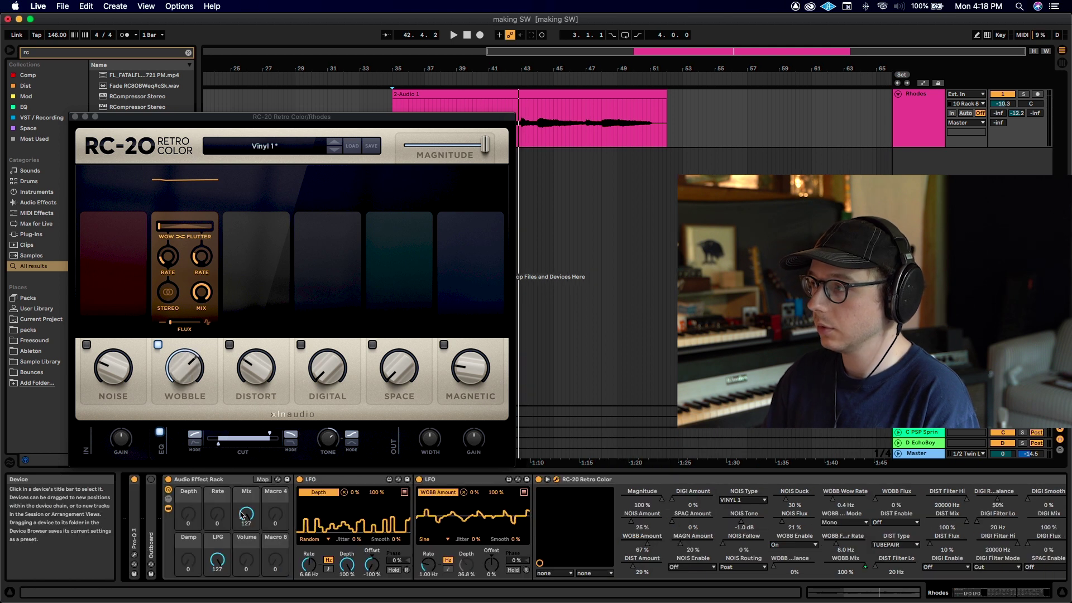
# Test the Mix macro during playback of the Rhodes clip by lowering it to 50 and returning it to 127
pyautogui.moveTo(428, 116); pyautogui.dragTo(426, 133)
pyautogui.click(395, 121)
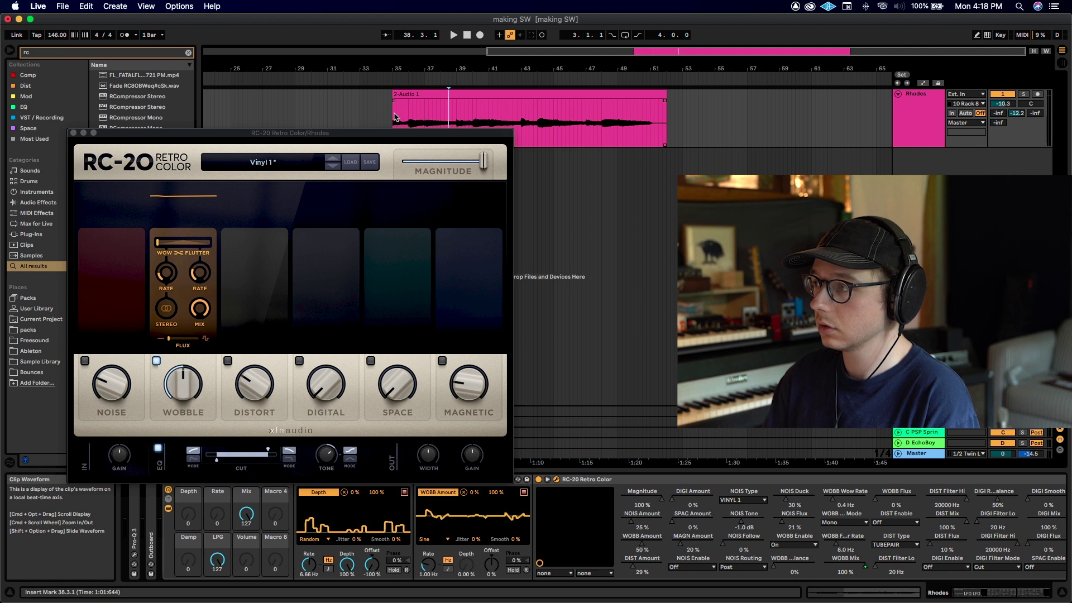
pyautogui.moveTo(238, 510); pyautogui.dragTo(238, 520)
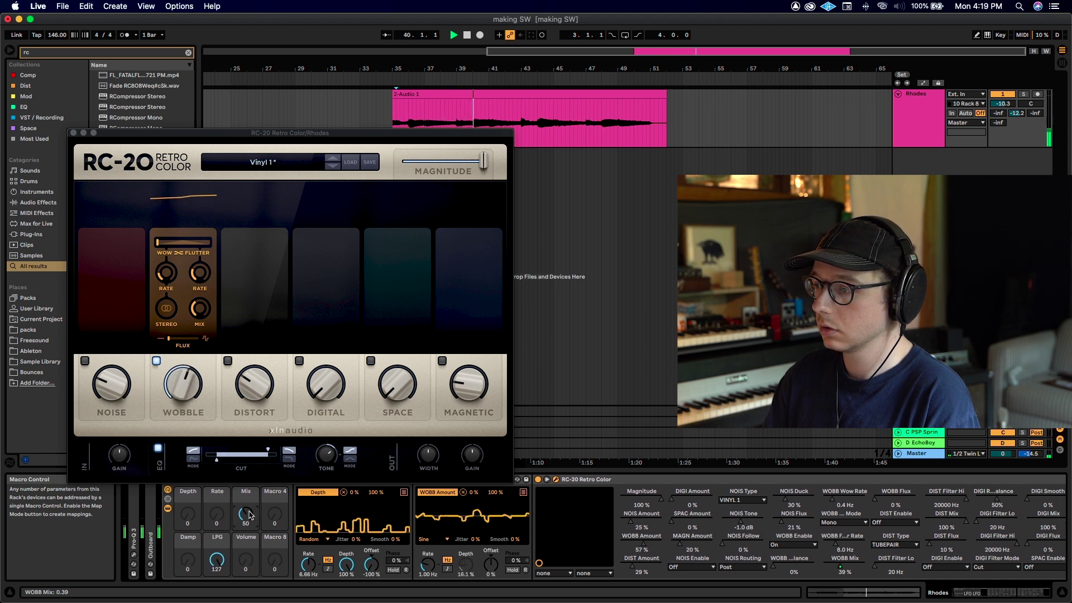
pyautogui.hscroll(1, 250, 515)
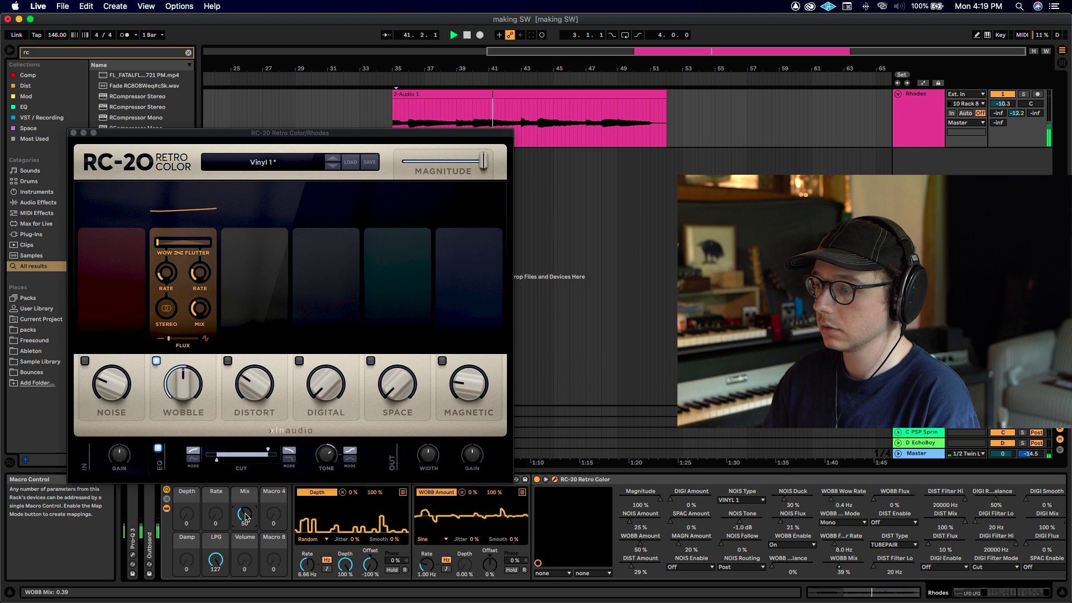
pyautogui.hscroll(-1, 246, 516)
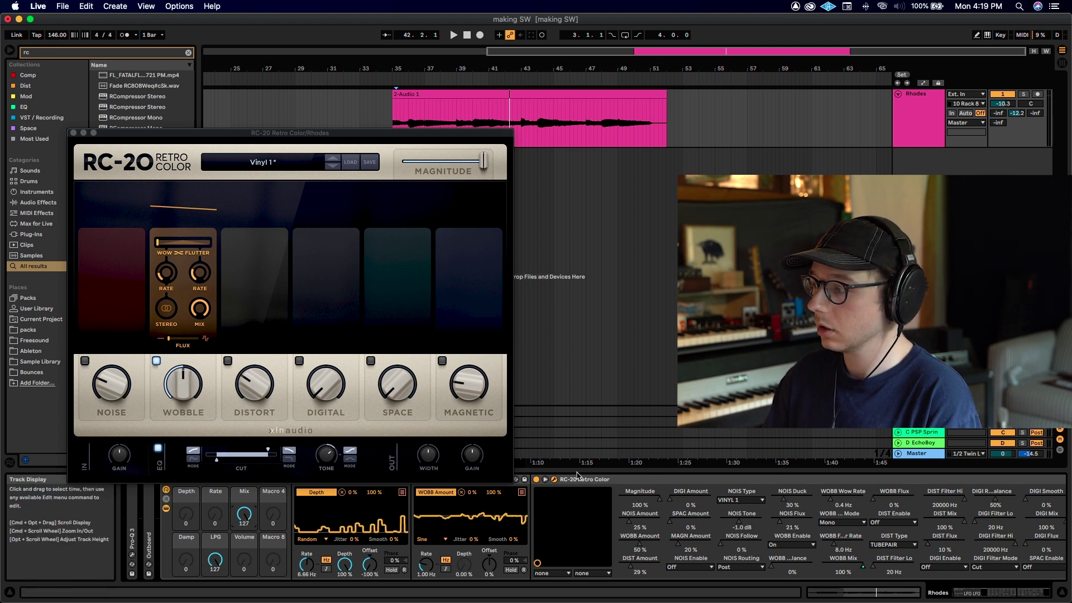
# Close the RC-20 window and map FilterFreak1's Mix parameter to the rack's Mix macro
pyautogui.moveTo(266, 136); pyautogui.dragTo(268, 125)
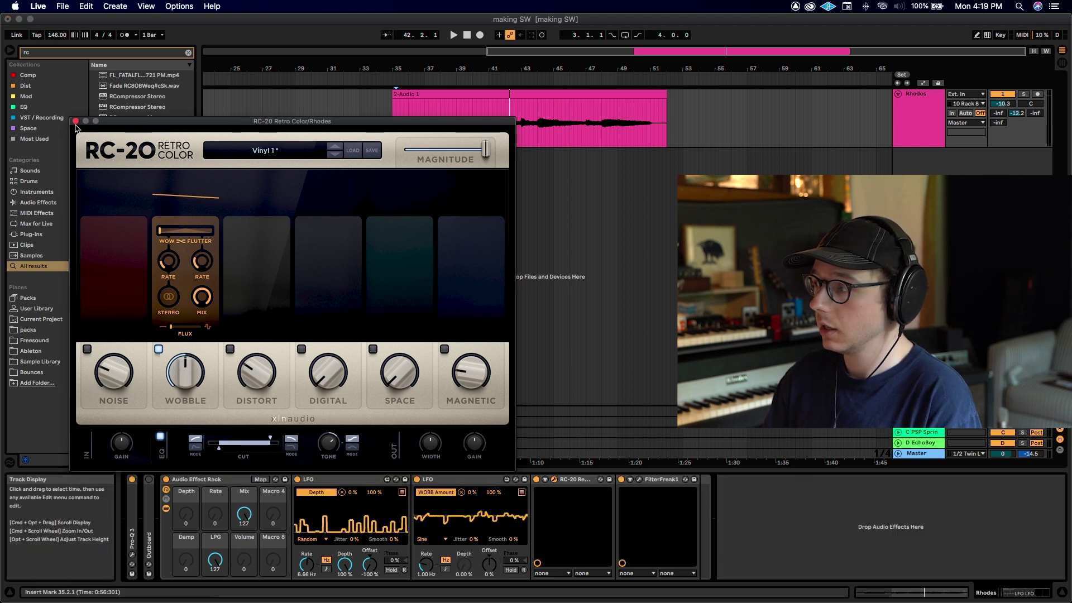
pyautogui.click(75, 121)
pyautogui.click(630, 479)
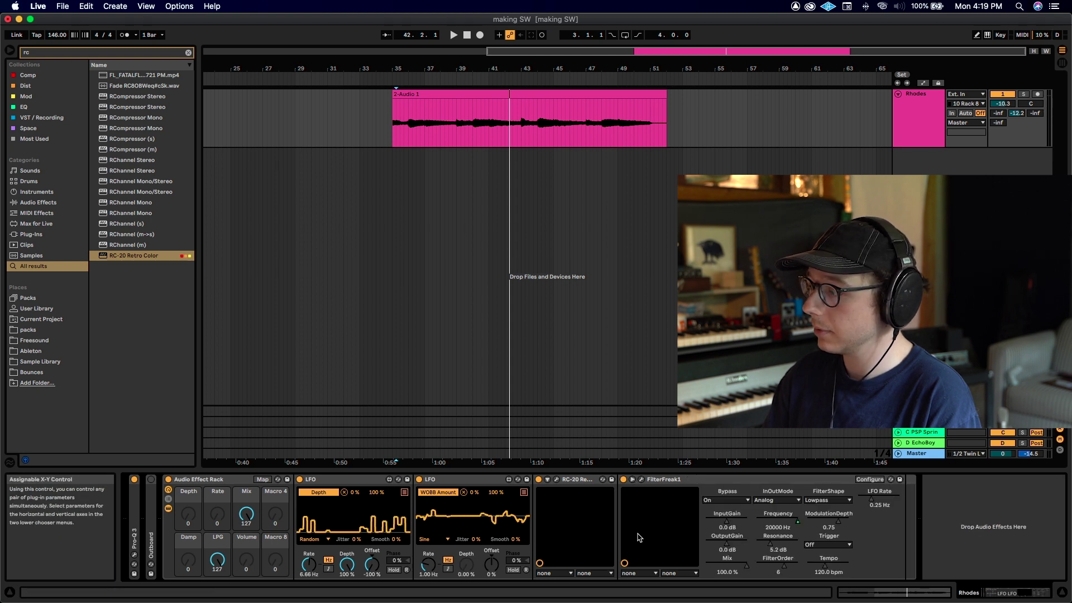
pyautogui.rightClick(728, 565)
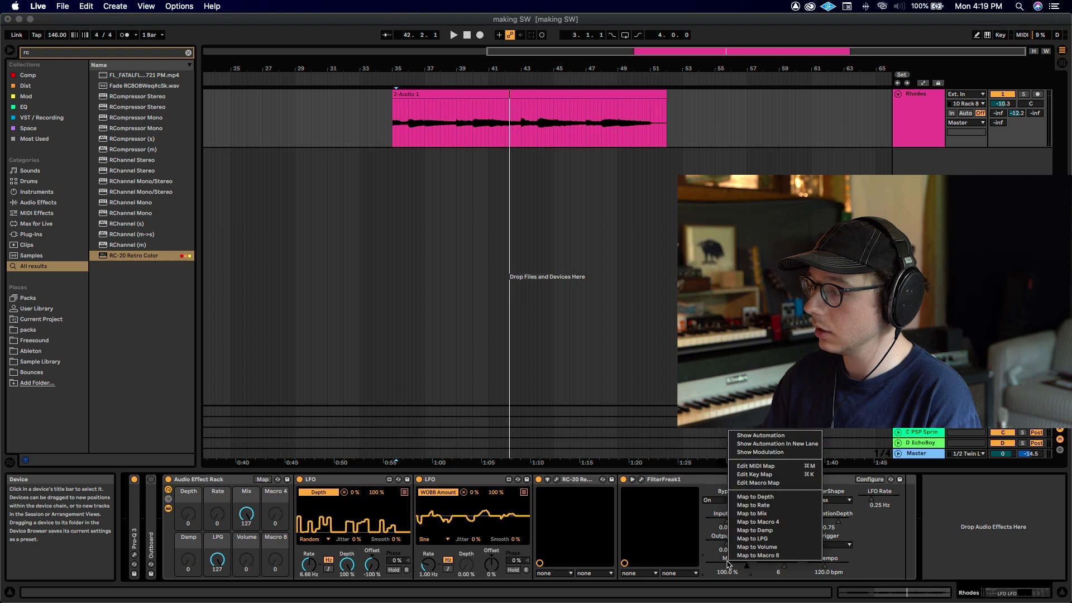
pyautogui.click(757, 514)
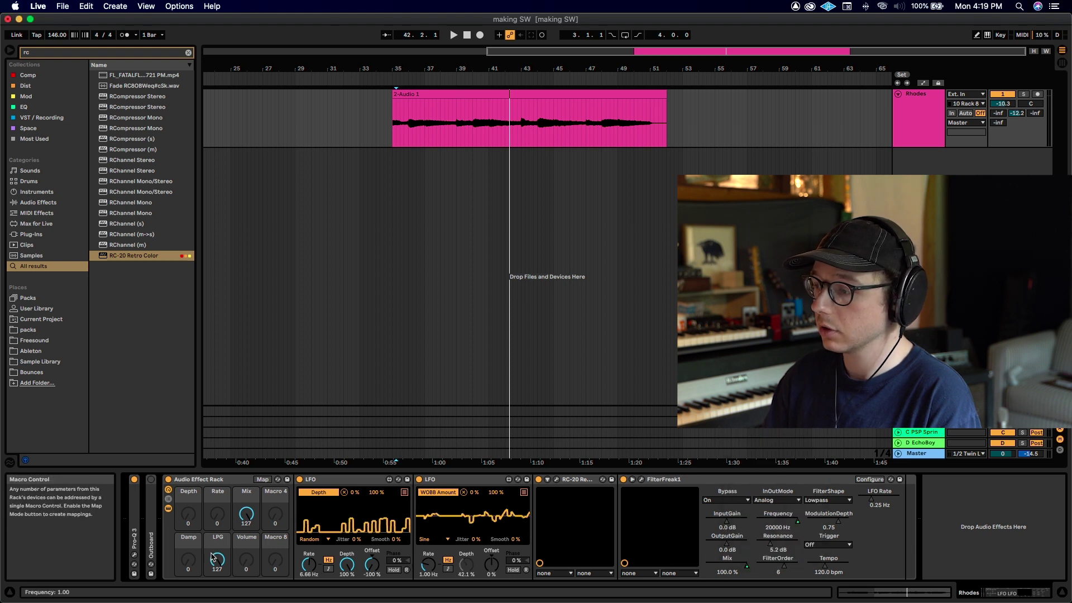
# Play the Rhodes clip from bar 35 while lowering the LPG macro to 28 and the Mix macro to 86
pyautogui.press('space')
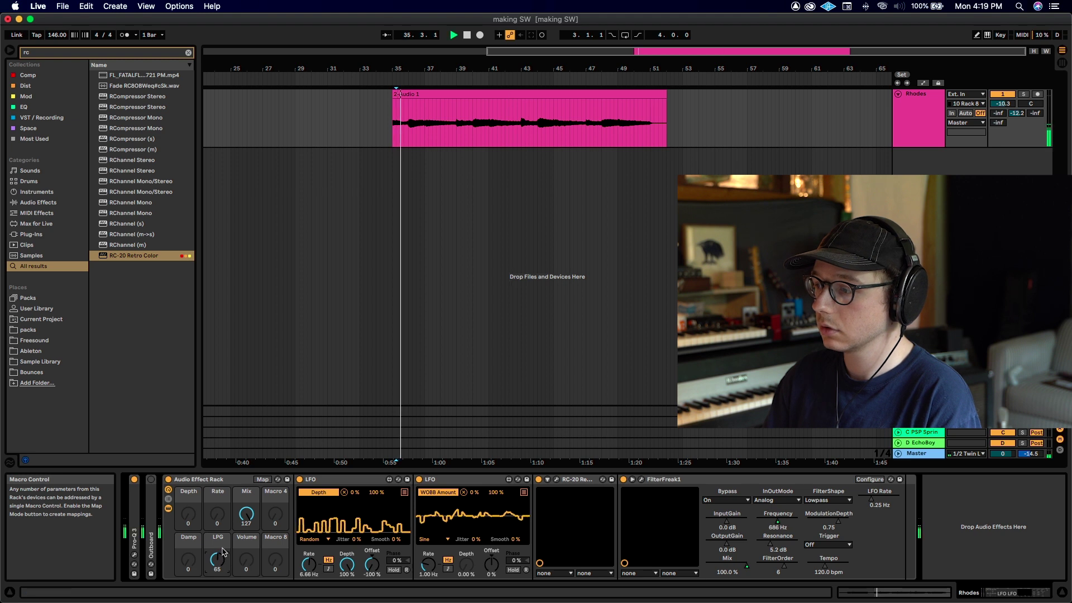
pyautogui.moveTo(217, 560); pyautogui.dragTo(217, 578)
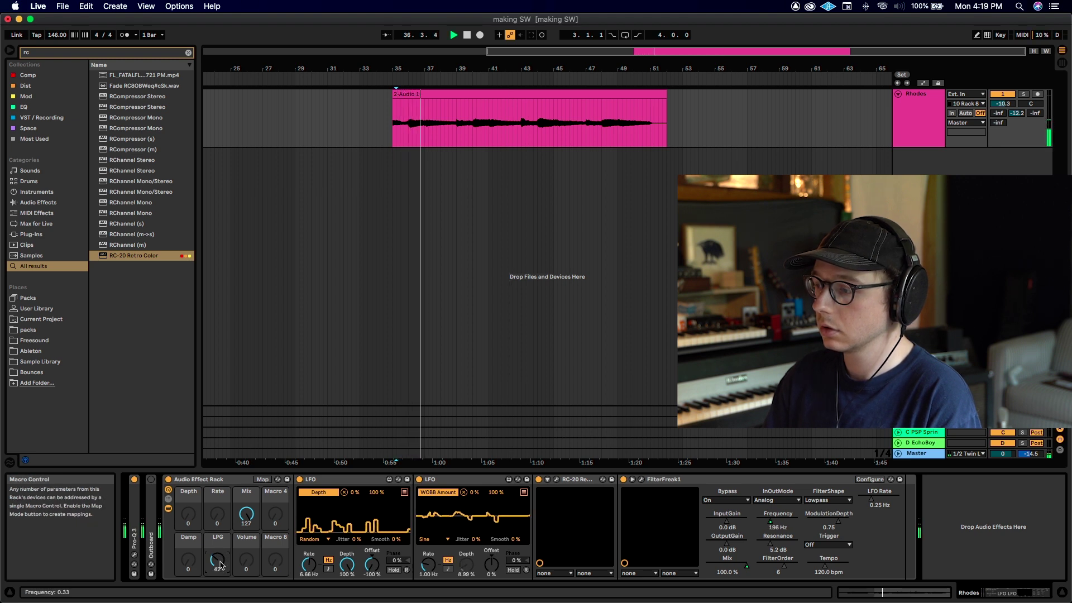
pyautogui.moveTo(250, 514); pyautogui.dragTo(249, 555)
pyautogui.moveTo(249, 519); pyautogui.dragTo(249, 503)
pyautogui.moveTo(214, 565); pyautogui.dragTo(214, 569)
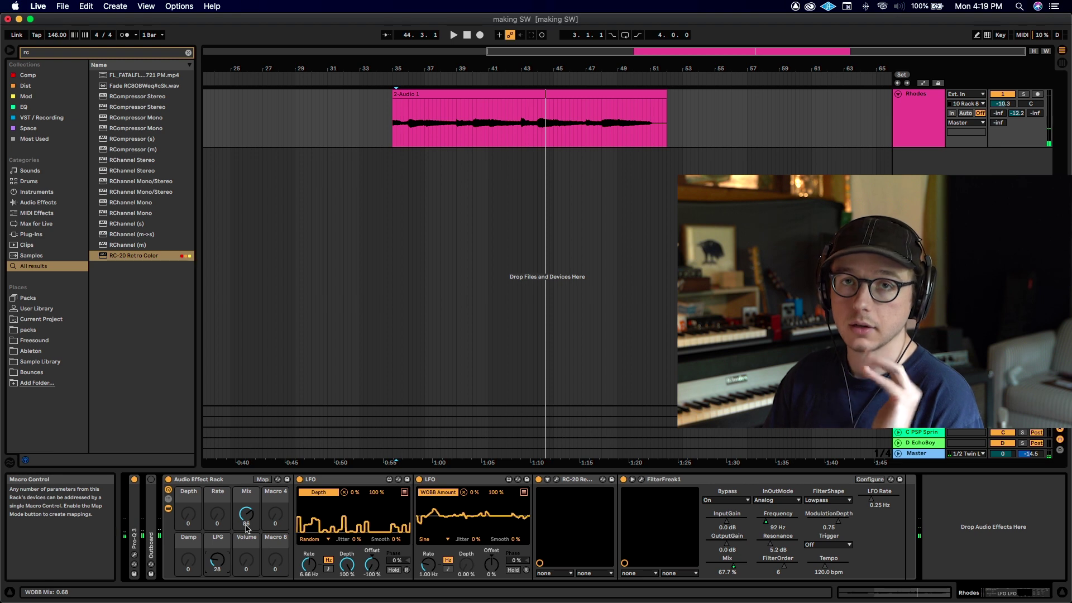
# Raise the Mix and LPG macros to 127 and map the random LFO's Rate to the Rate macro
pyautogui.moveTo(248, 527); pyautogui.dragTo(248, 503)
pyautogui.moveTo(227, 573); pyautogui.dragTo(227, 547)
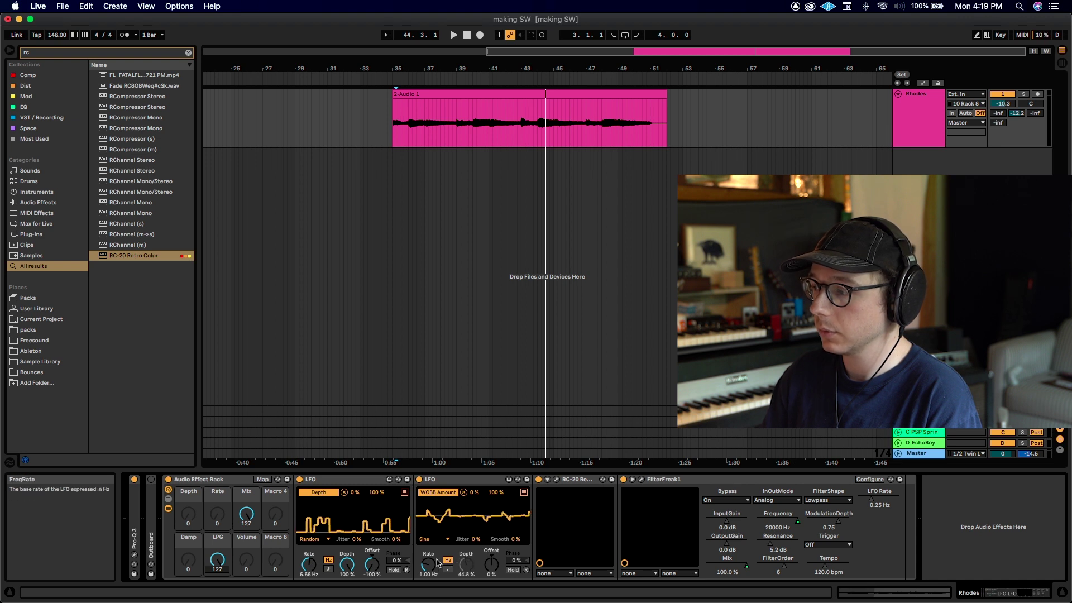
pyautogui.rightClick(312, 567)
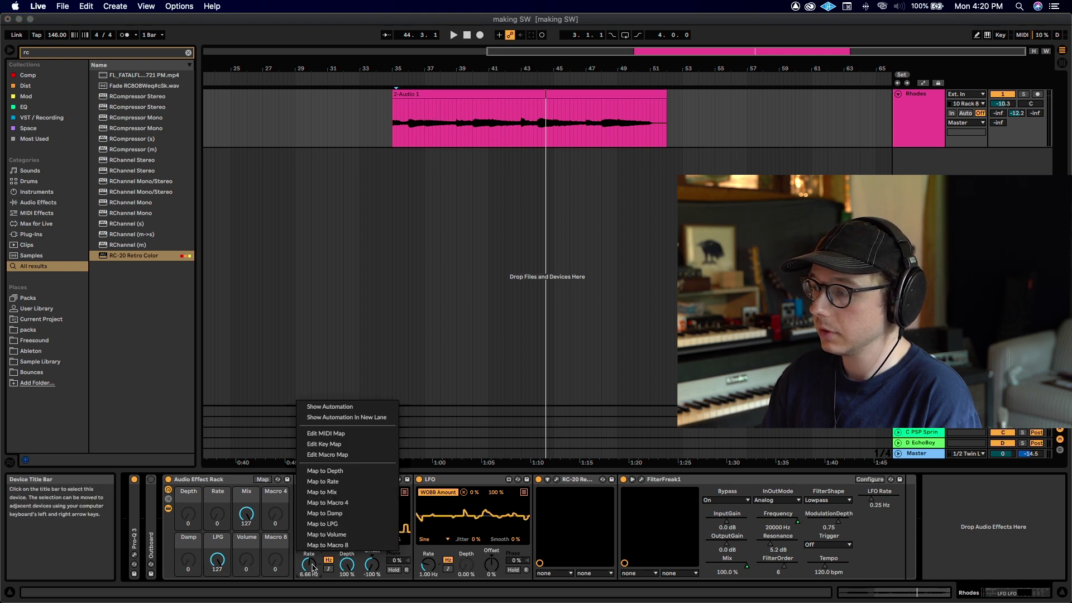
pyautogui.click(347, 472)
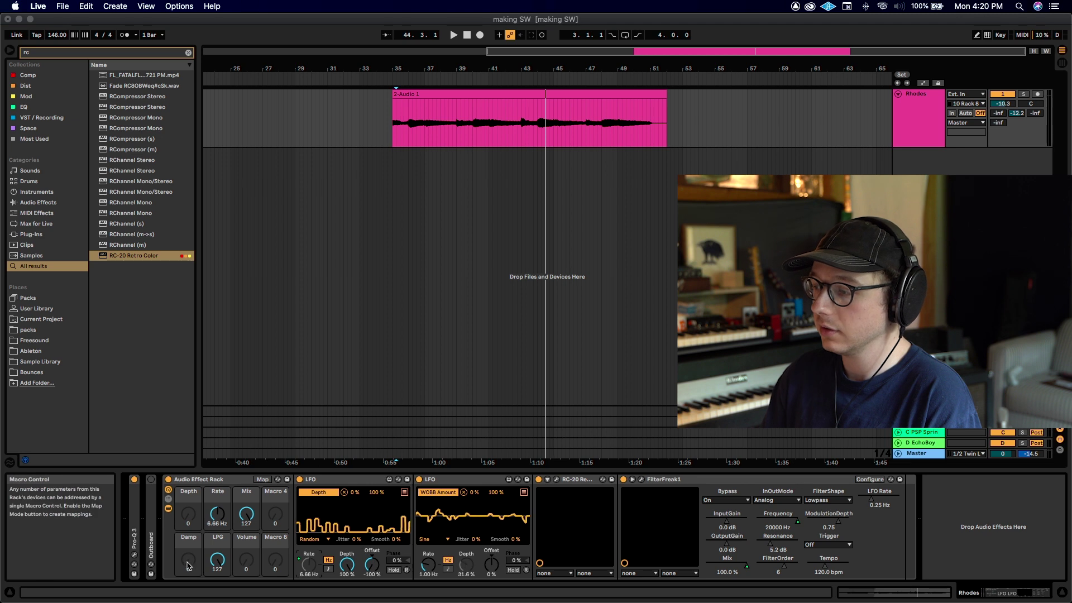
# Map the Smooth parameter of both LFOs to the rack's Damp macro and try out the macro
pyautogui.rightClick(395, 540)
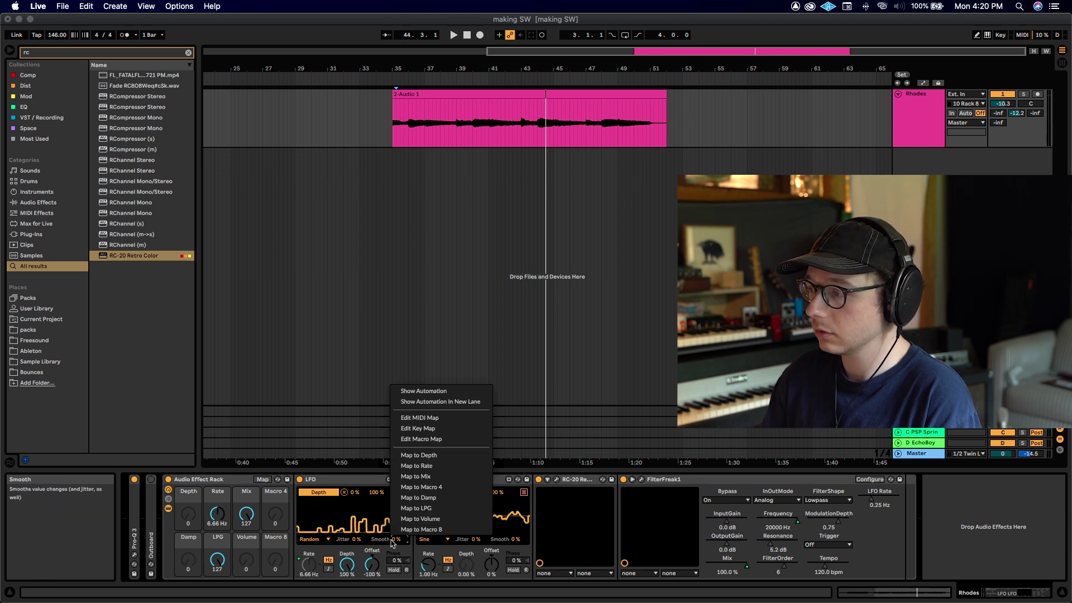
pyautogui.click(437, 507)
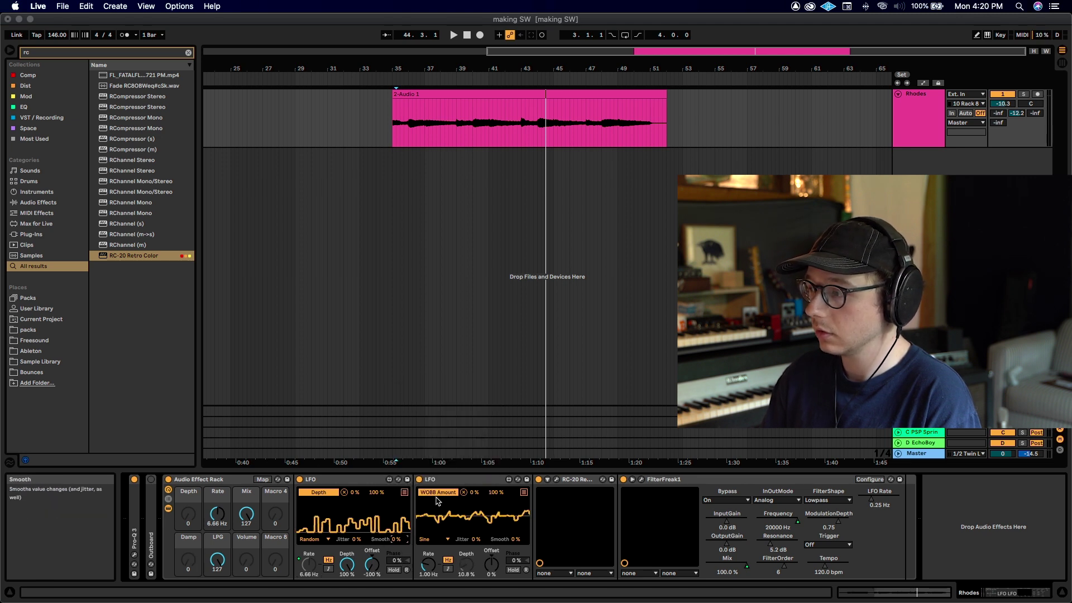
pyautogui.rightClick(512, 540)
pyautogui.click(542, 497)
pyautogui.moveTo(189, 561); pyautogui.dragTo(188, 550)
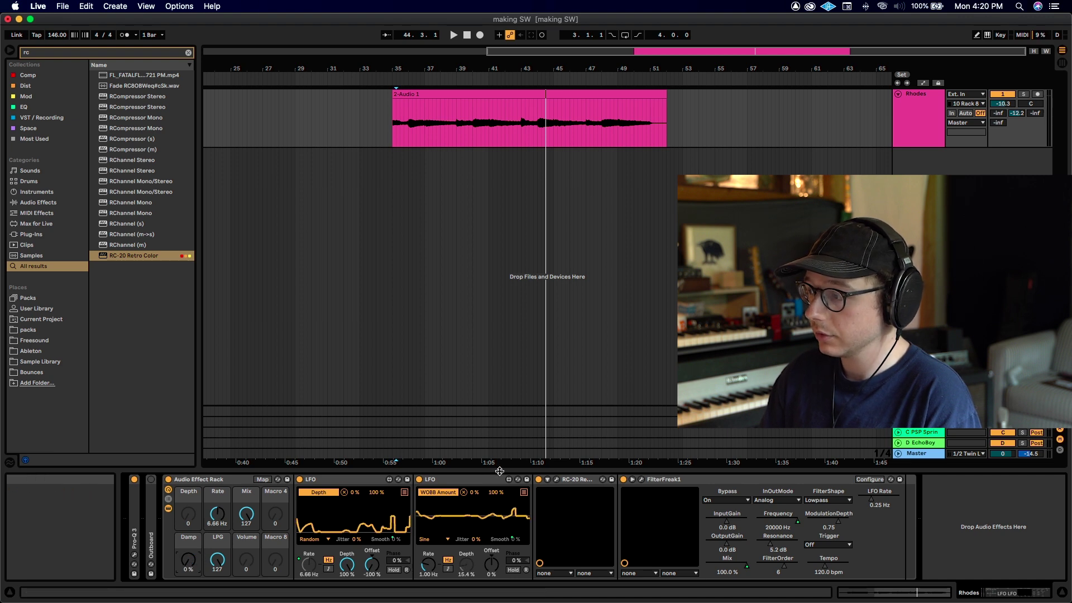
# Check the RC-20 wobble display, play the Rhodes clip, raise the Rate macro to 19.0 Hz and lower the Damp macro to 0%
pyautogui.click(557, 479)
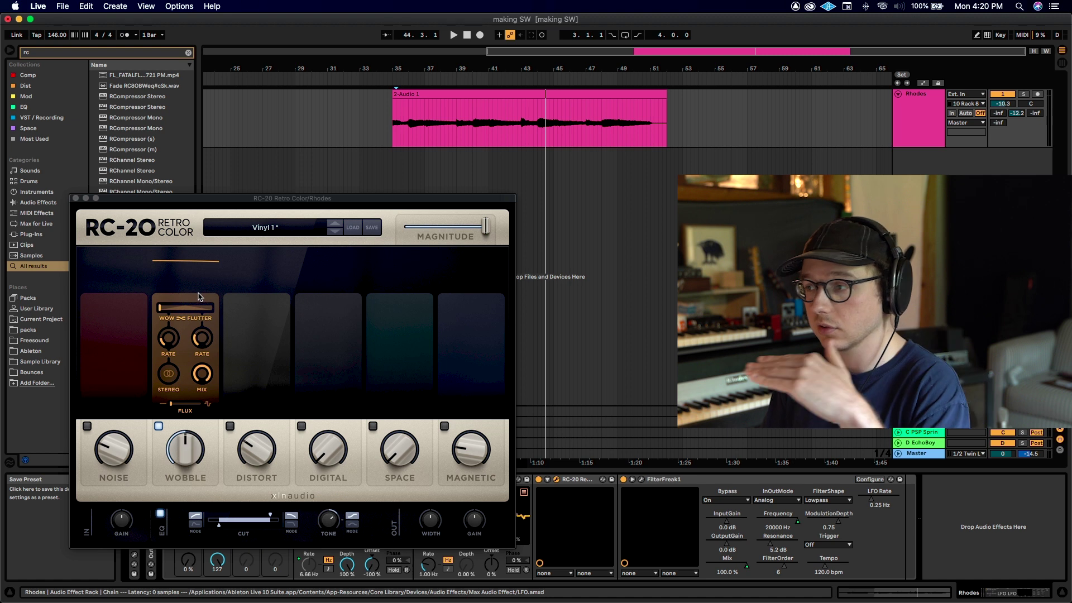
pyautogui.click(76, 198)
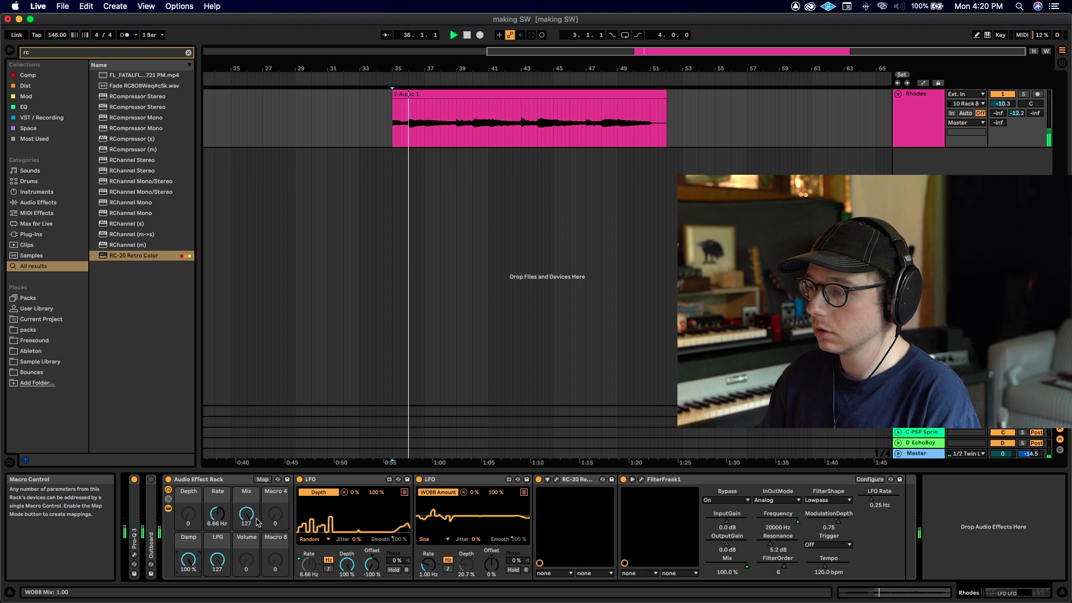
pyautogui.moveTo(217, 513); pyautogui.dragTo(217, 493)
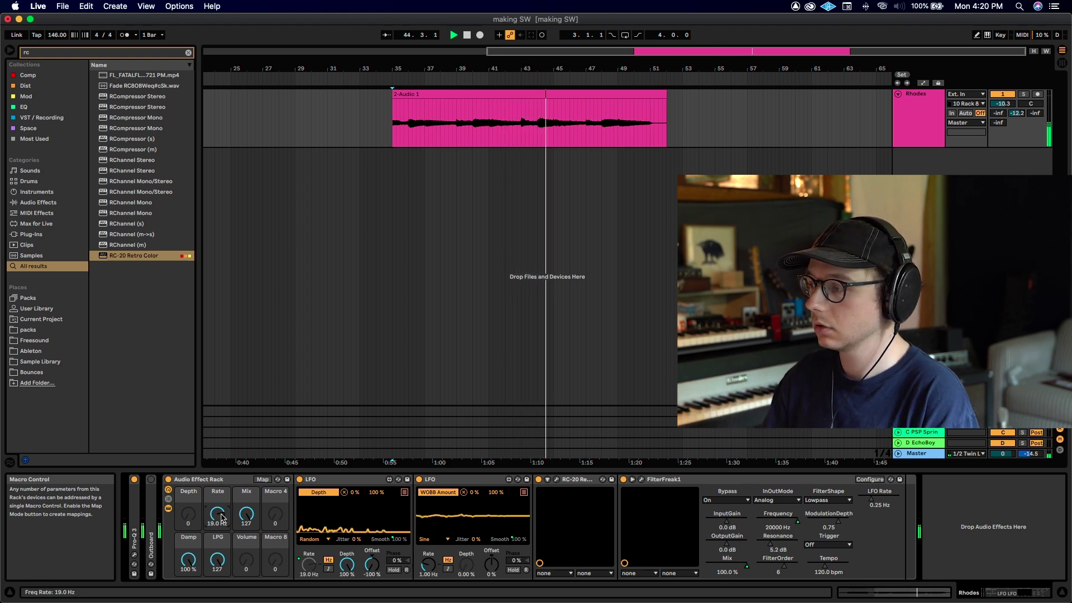
pyautogui.moveTo(189, 560); pyautogui.dragTo(188, 602)
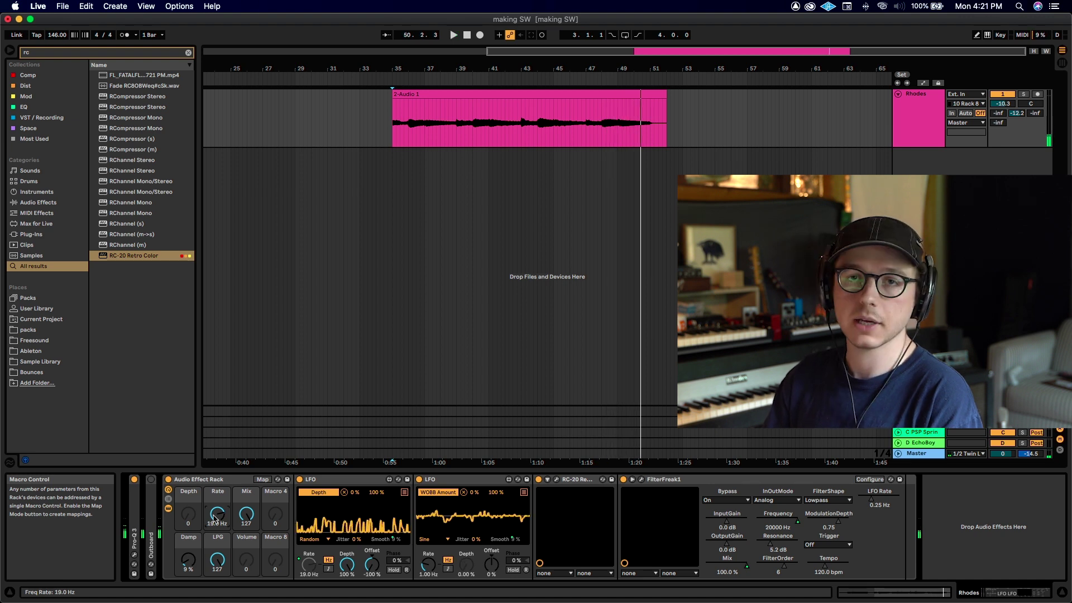
pyautogui.moveTo(197, 576); pyautogui.dragTo(196, 586)
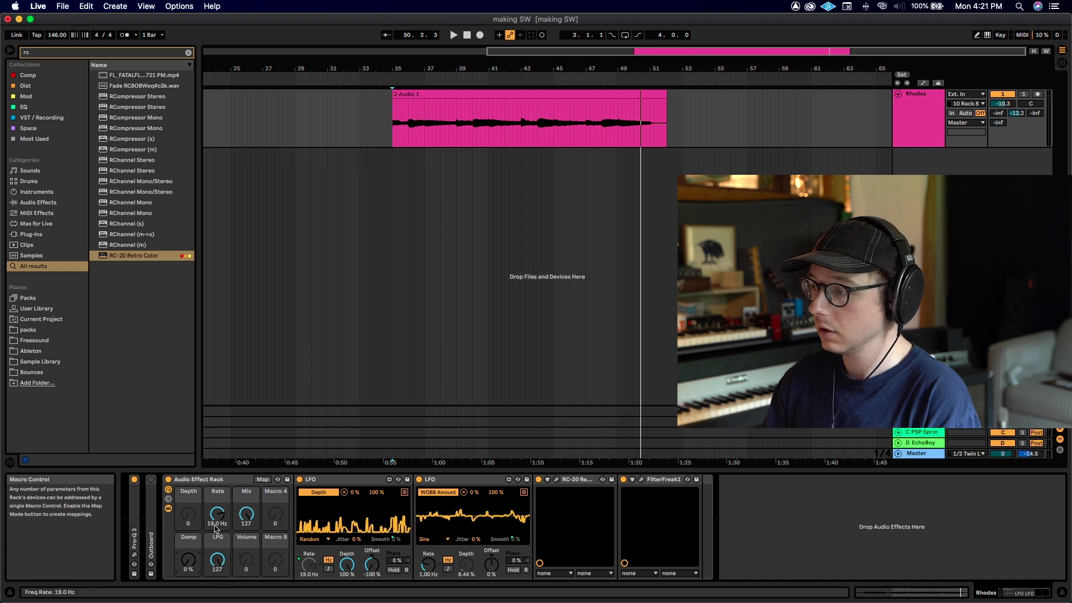
# Map RC-20's Magnitude parameter to the rack's Depth macro, keeping the magnitude at 100%
pyautogui.click(560, 482)
pyautogui.moveTo(416, 244); pyautogui.dragTo(251, 74)
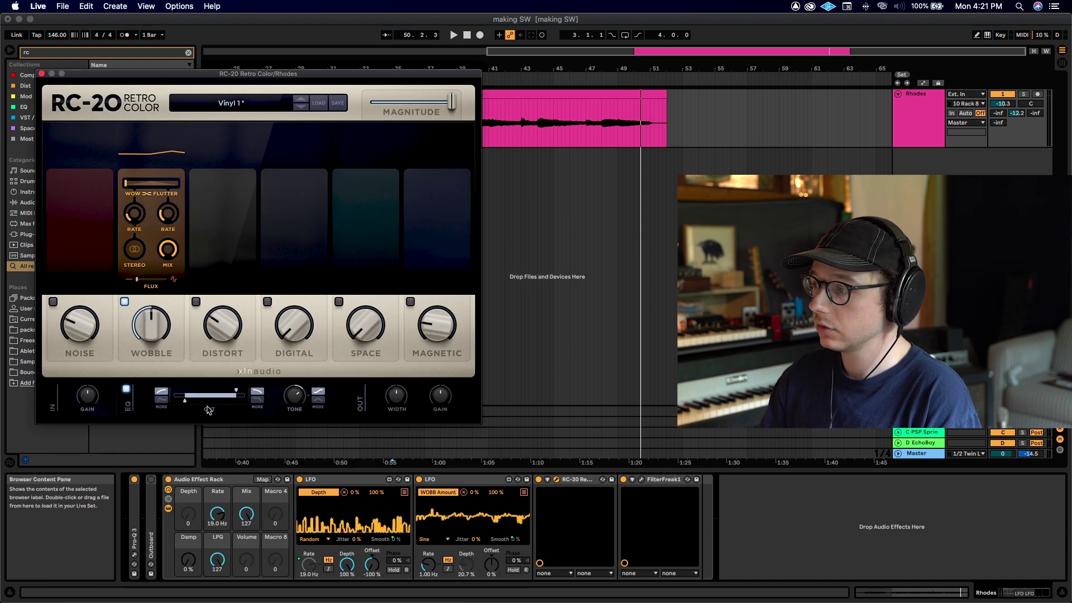
pyautogui.moveTo(450, 103); pyautogui.dragTo(429, 108)
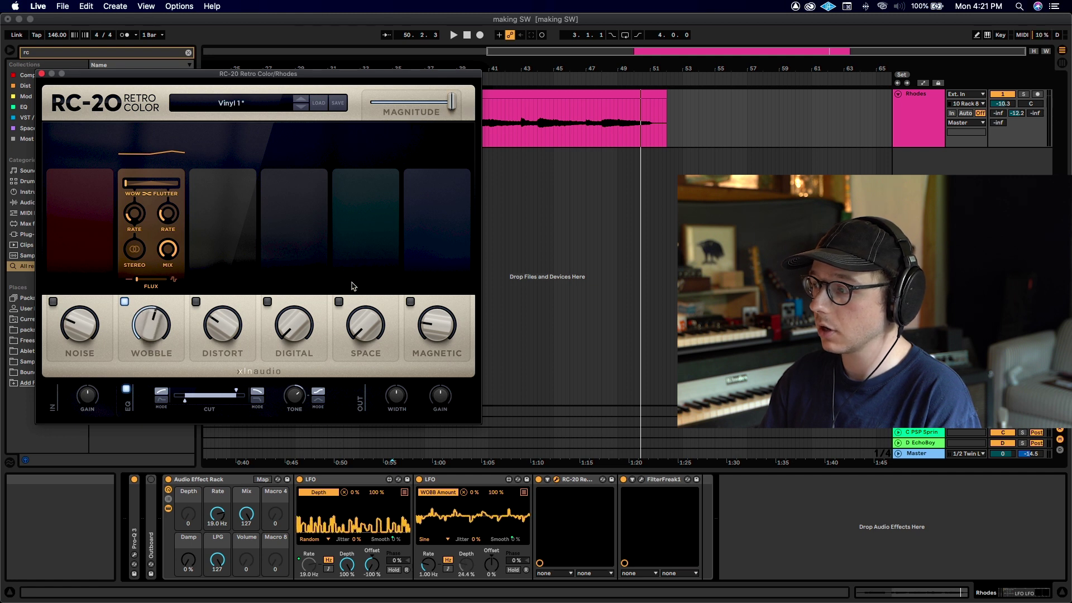
pyautogui.click(547, 479)
pyautogui.hscroll(5, 425, 519)
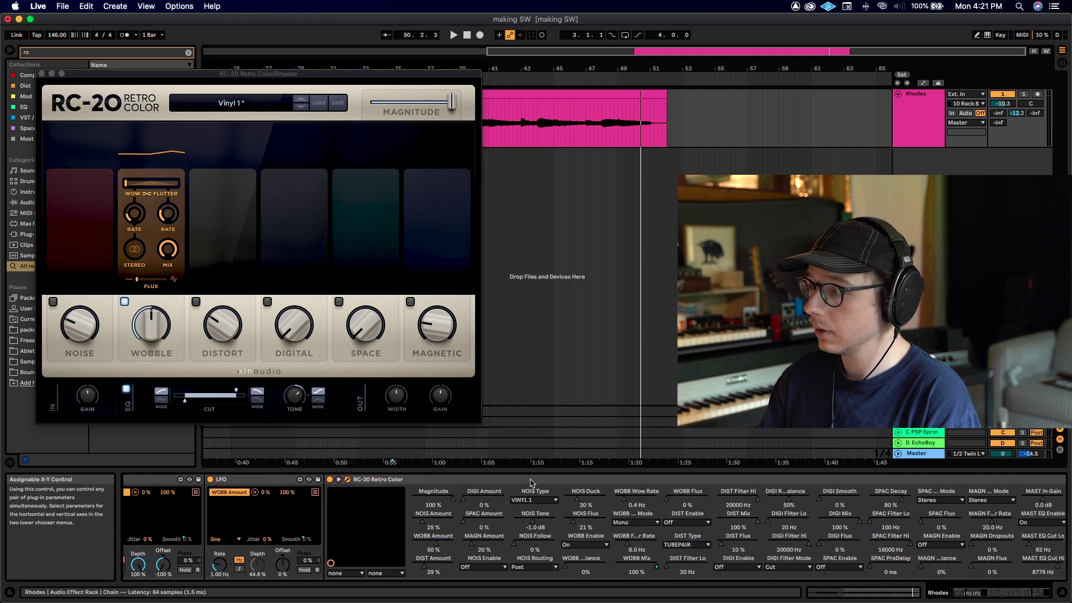
pyautogui.rightClick(424, 502)
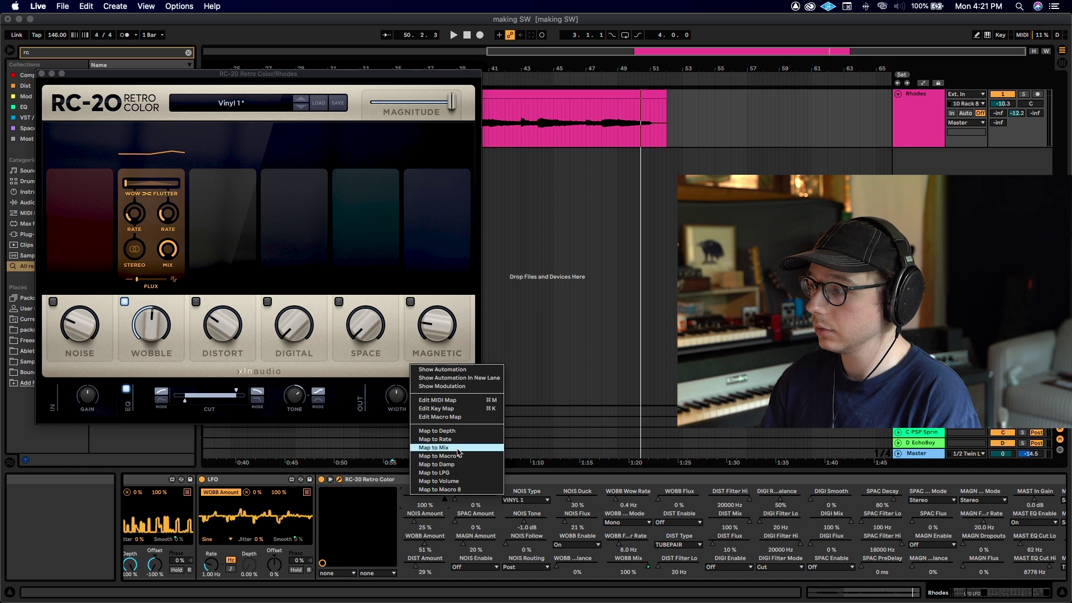
pyautogui.click(458, 463)
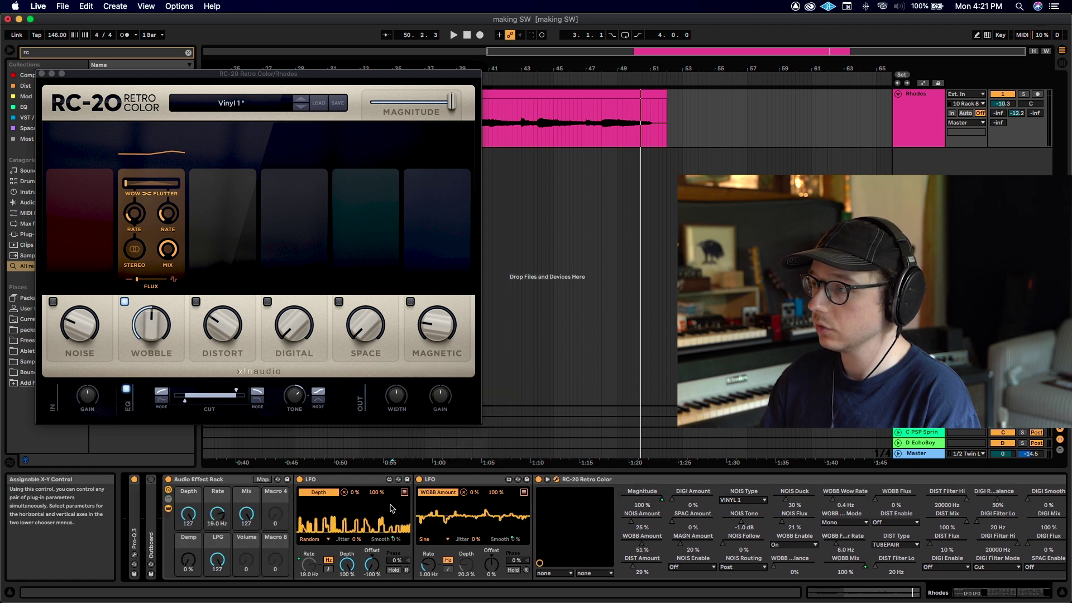
# Close the RC-20 window and test the Depth macro during playback of the Rhodes clip, leaving it at 127
pyautogui.click(42, 74)
pyautogui.press('space')
pyautogui.moveTo(188, 514)
pyautogui.mouseDown()
pyautogui.moveTo(188, 559)
pyautogui.moveTo(188, 513)
pyautogui.mouseUp()
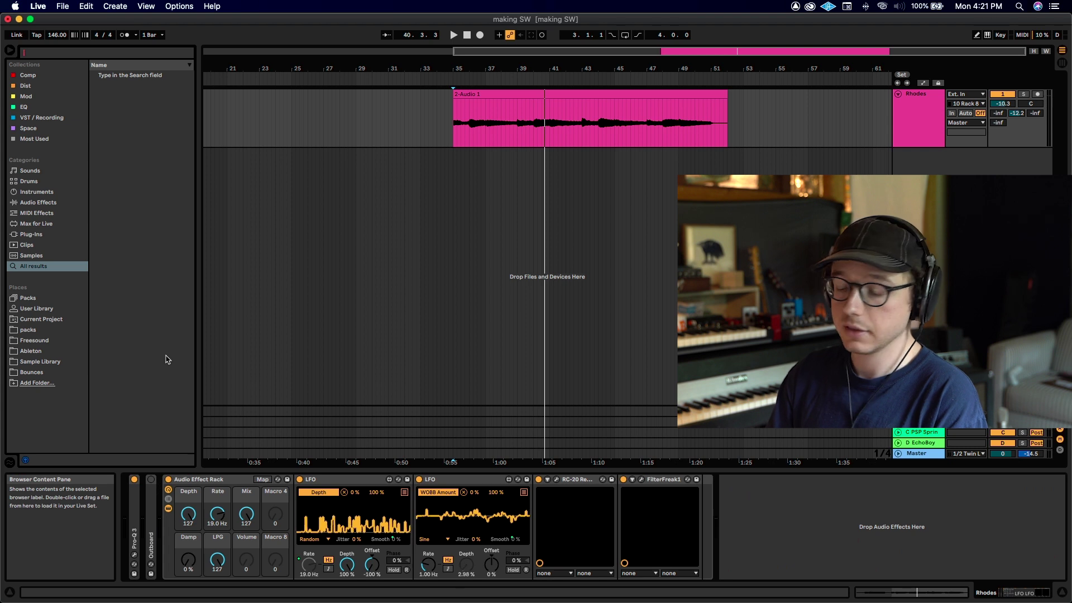
# Add a Utility after FilterFreak1 in the rack and map its Gain to the Volume macro
pyautogui.write('utili')
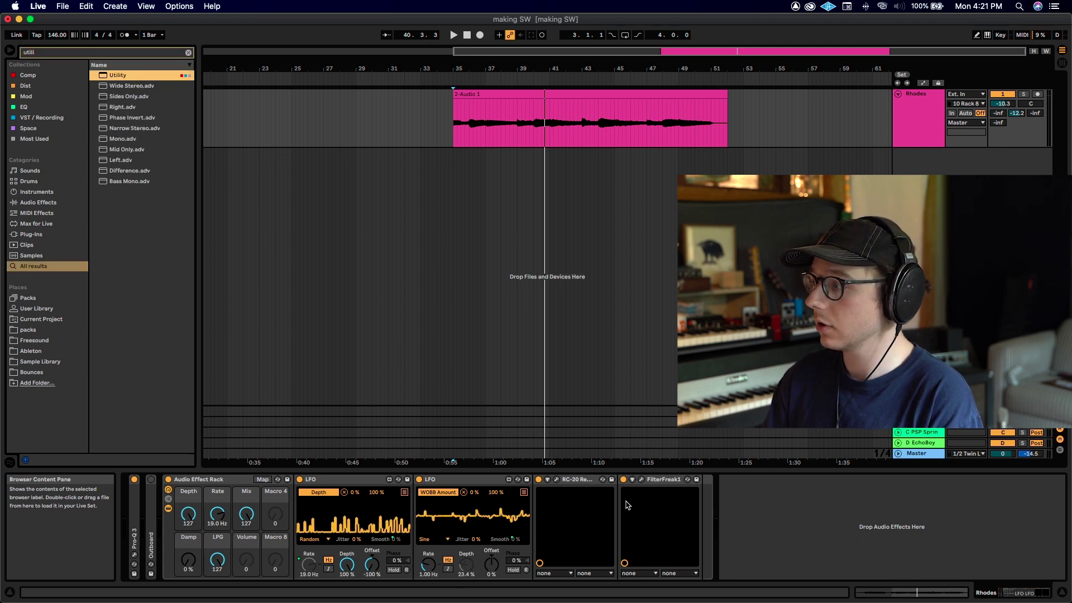
pyautogui.moveTo(118, 75); pyautogui.dragTo(694, 537)
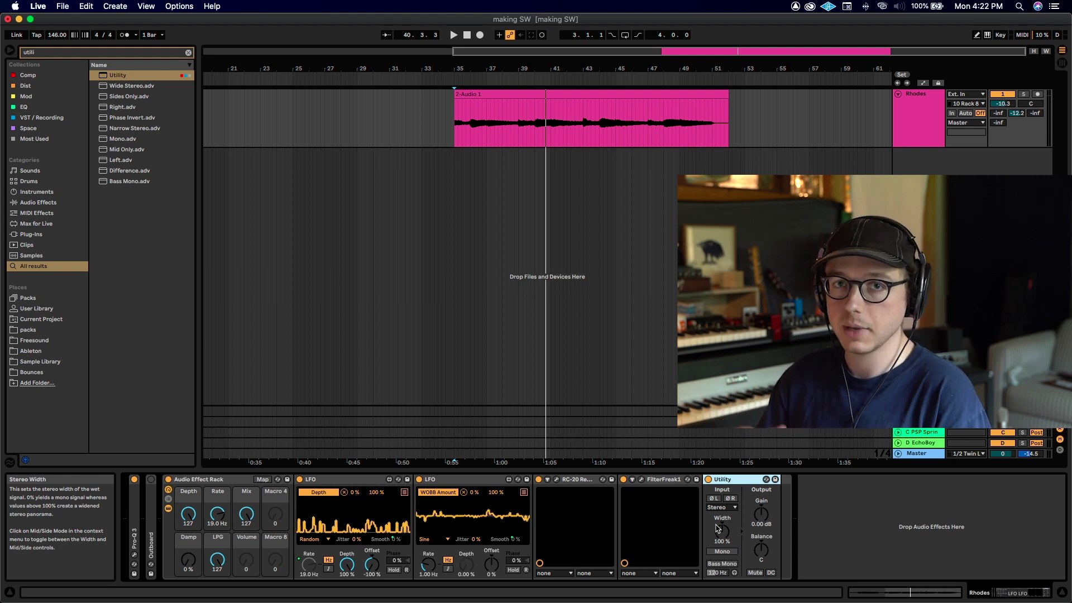
pyautogui.rightClick(758, 519)
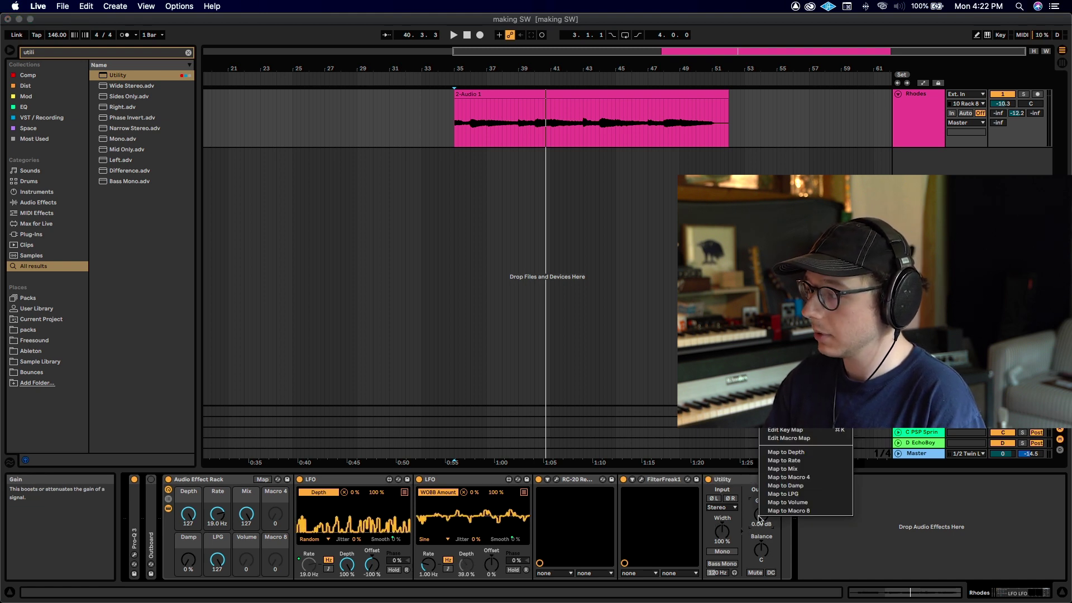
pyautogui.click(785, 502)
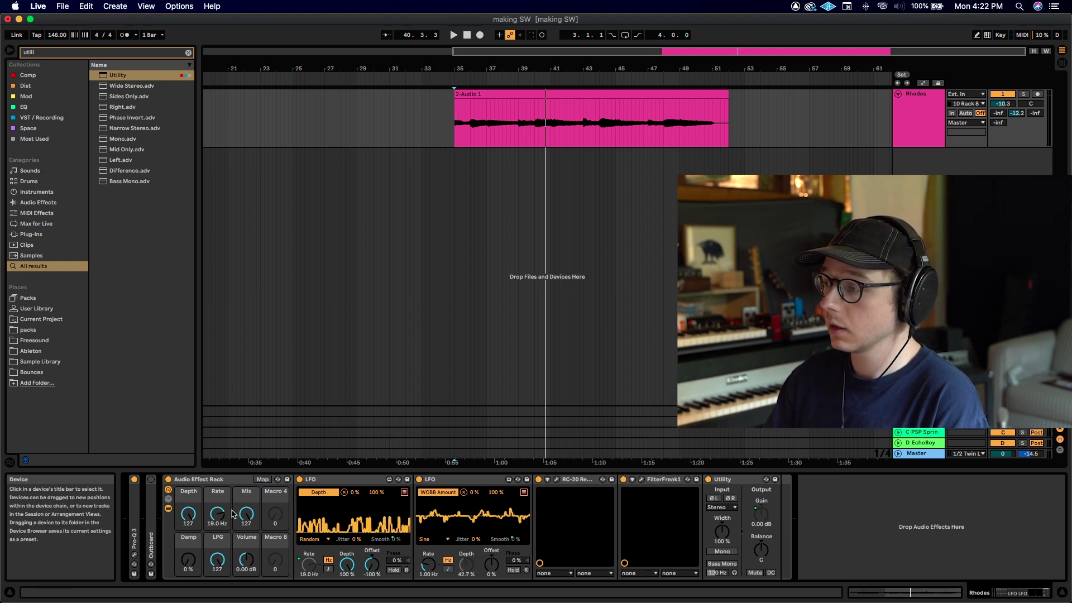
# Adjust the rack macros while the Rhodes clip plays: Mix 104, Damp 40%, LPG 48 and Volume 6.89 dB
pyautogui.press('space')
pyautogui.moveTo(218, 559); pyautogui.dragTo(217, 581)
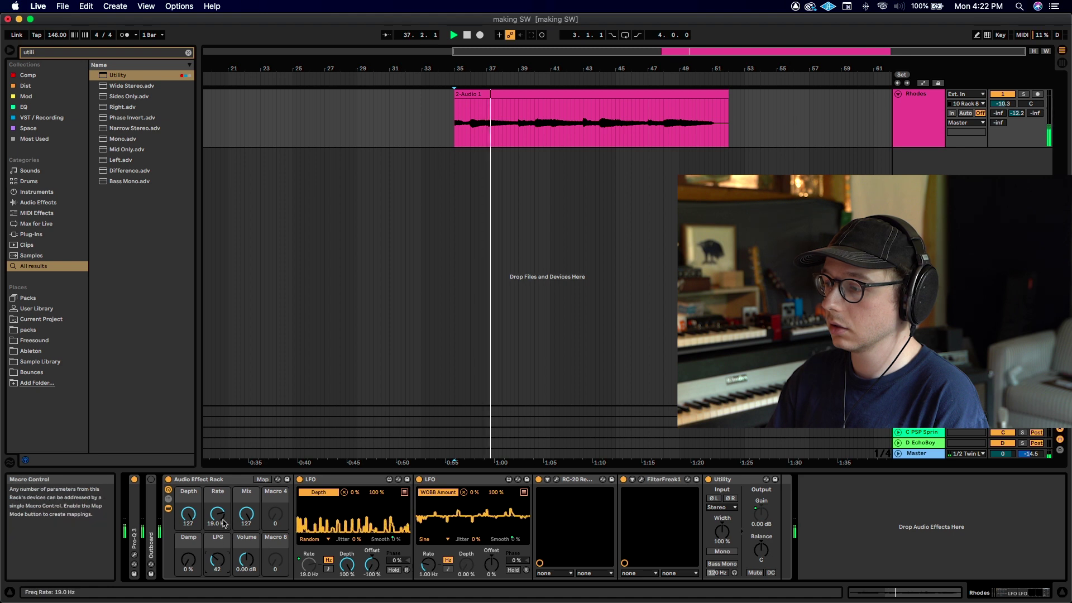
pyautogui.moveTo(218, 559); pyautogui.dragTo(217, 561)
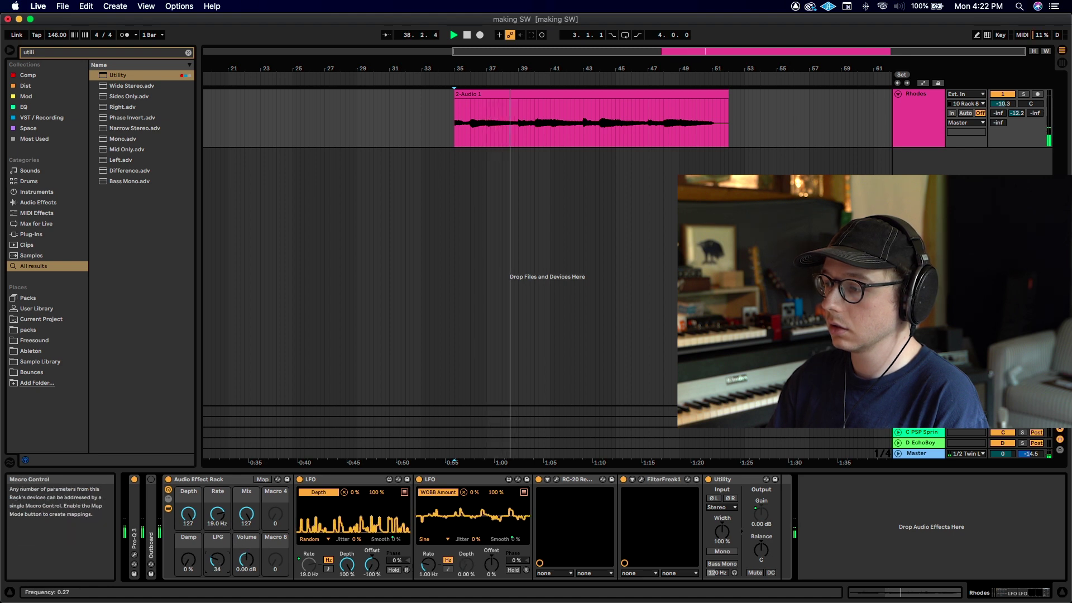
pyautogui.moveTo(246, 514)
pyautogui.mouseDown()
pyautogui.moveTo(246, 531)
pyautogui.moveTo(245, 523)
pyautogui.mouseUp()
pyautogui.moveTo(246, 558); pyautogui.dragTo(246, 550)
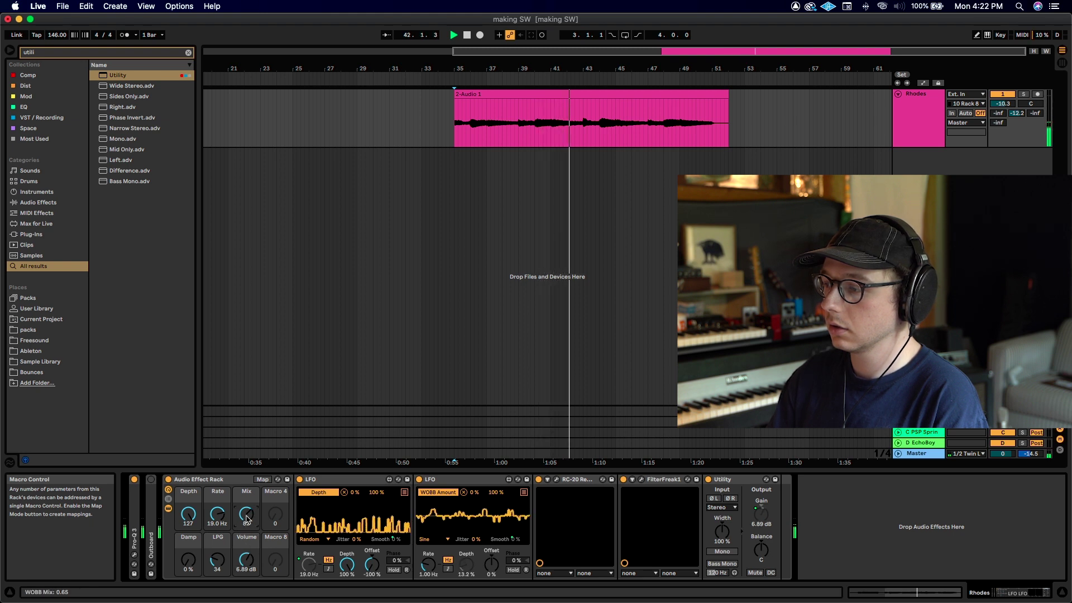
pyautogui.moveTo(190, 556); pyautogui.dragTo(222, 569)
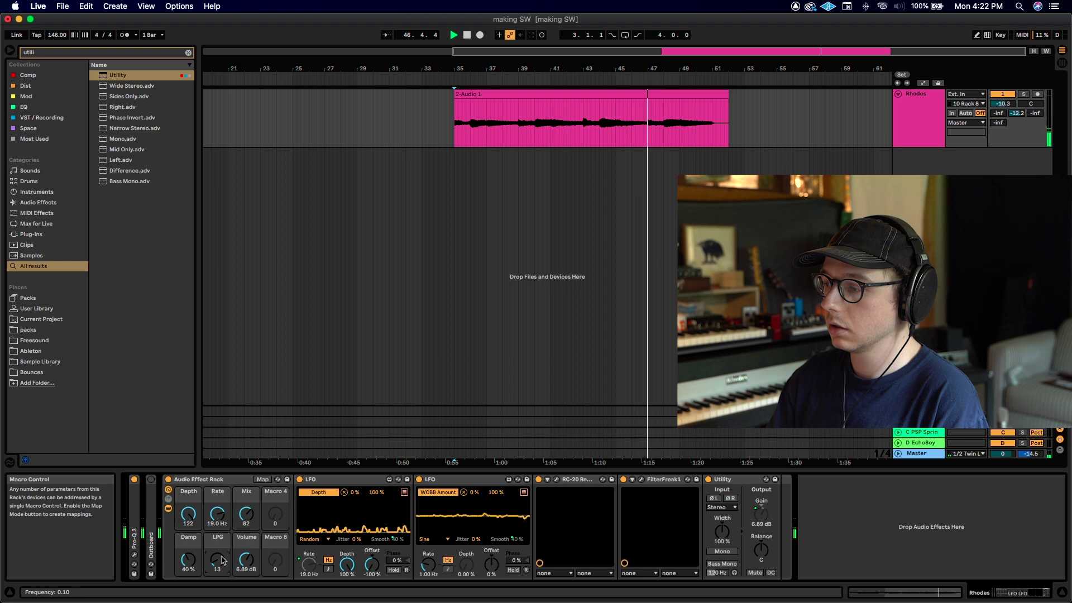
pyautogui.moveTo(247, 514); pyautogui.dragTo(246, 506)
pyautogui.moveTo(217, 559); pyautogui.dragTo(217, 541)
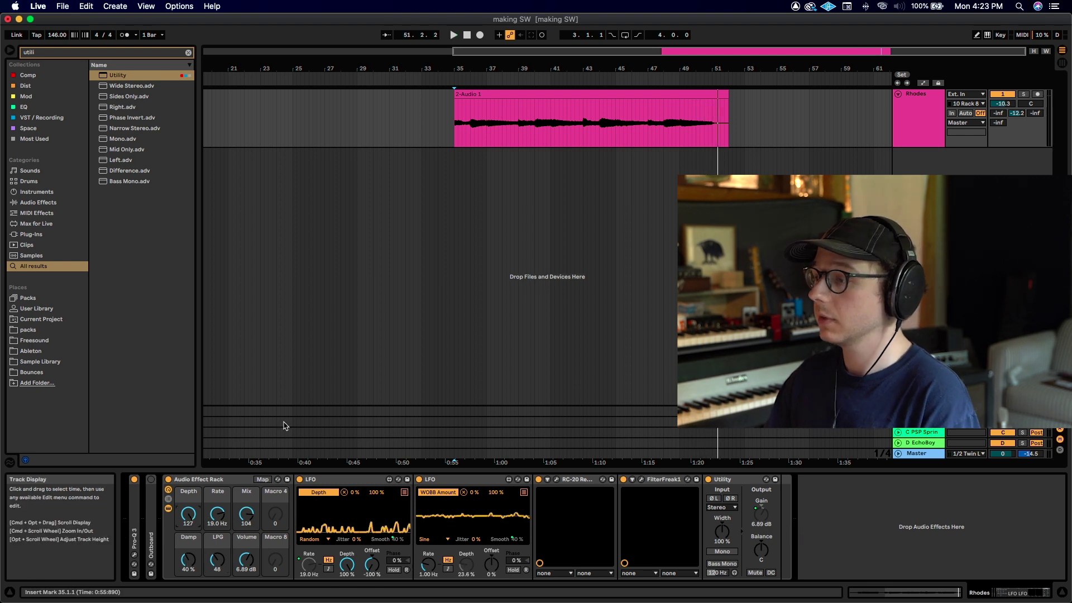
# Rename the audio effect rack "Shallow Water"
pyautogui.click(215, 481)
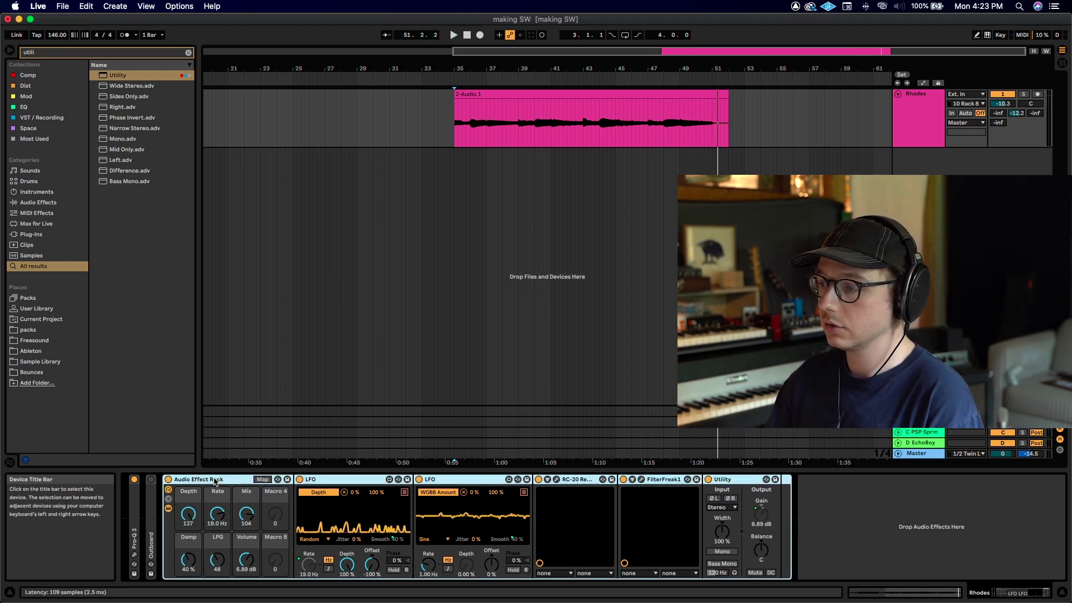
pyautogui.rightClick(205, 480)
pyautogui.click(244, 521)
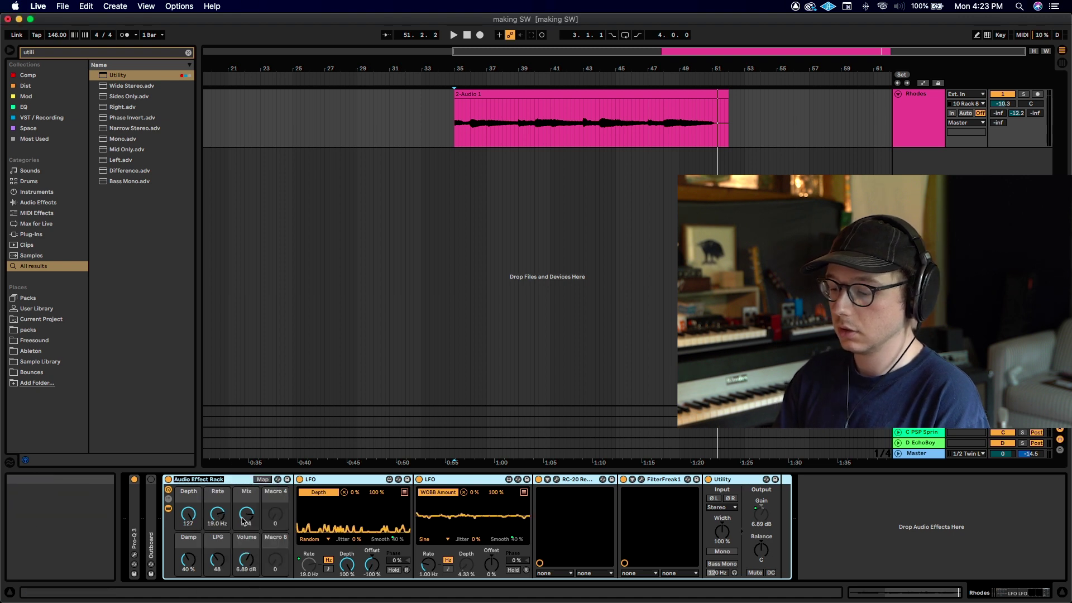
pyautogui.write('Shallow Water')
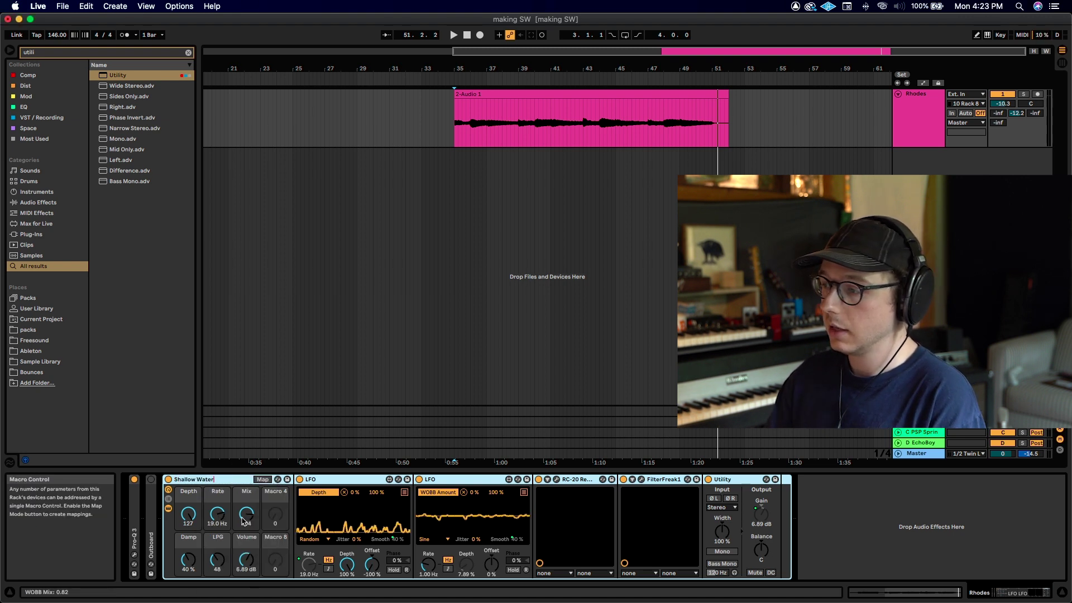
# Save the Shallow Water rack as an Audio Effect Rack preset in the User Library
pyautogui.click(287, 479)
pyautogui.scroll(-1, 182, 250)
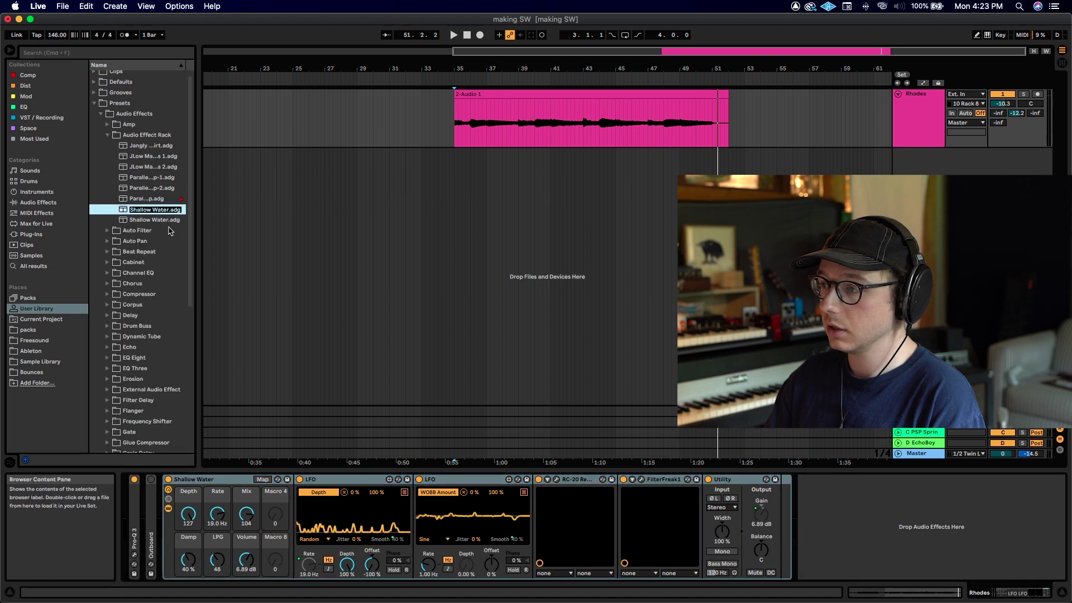
pyautogui.press('Return')
pyautogui.click(390, 251)
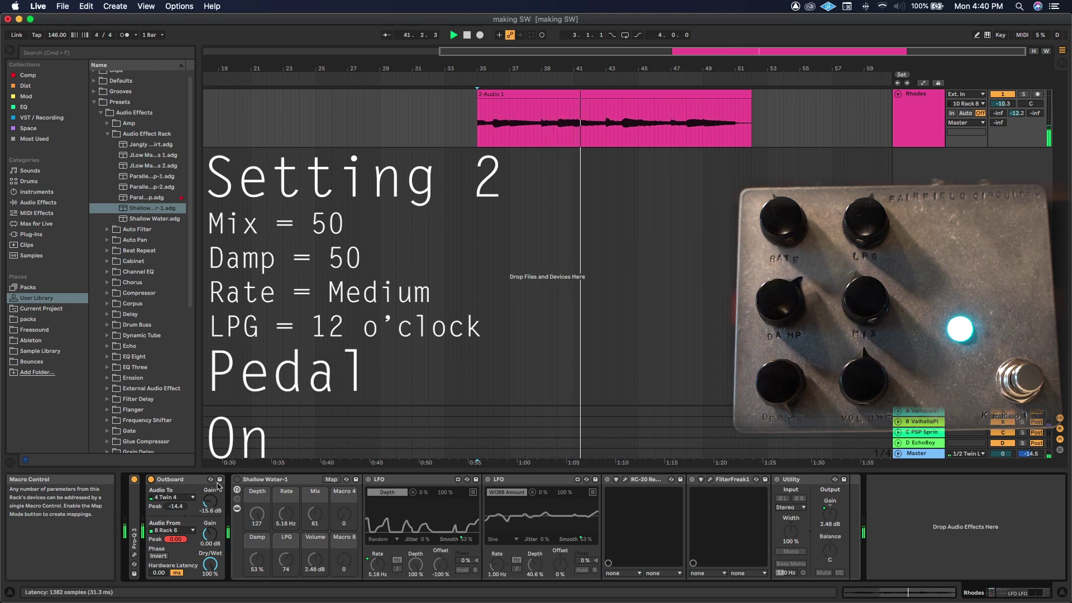
# Turn off the Outboard device and play the Rhodes clip, lowering the Shallow Water-1 rack's LPG macro to 47 and Rate to 2.67 Hz
pyautogui.click(152, 481)
pyautogui.press('space')
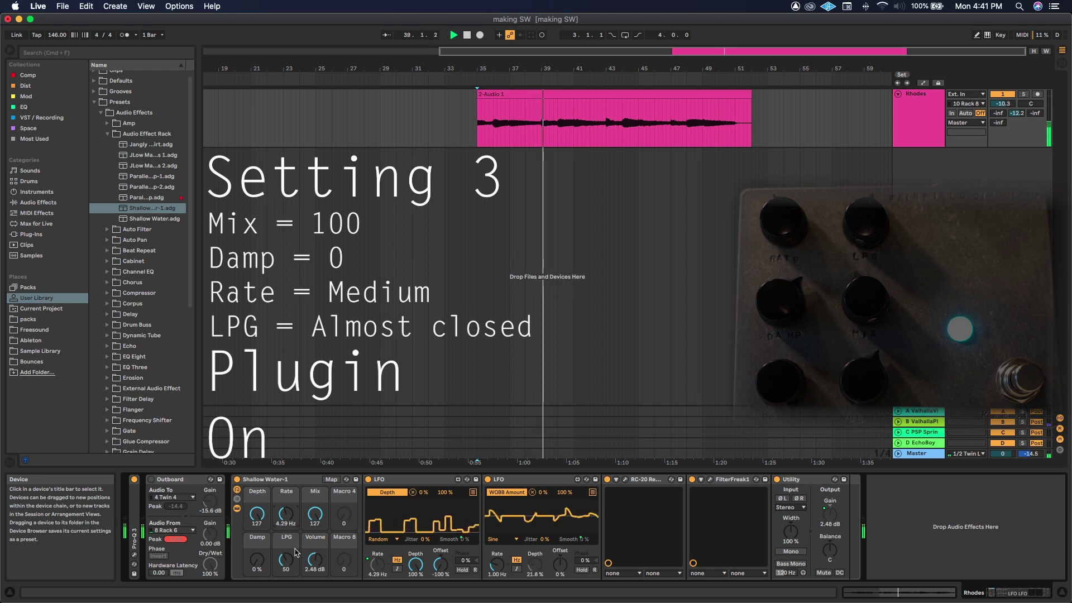
pyautogui.moveTo(287, 560); pyautogui.dragTo(287, 565)
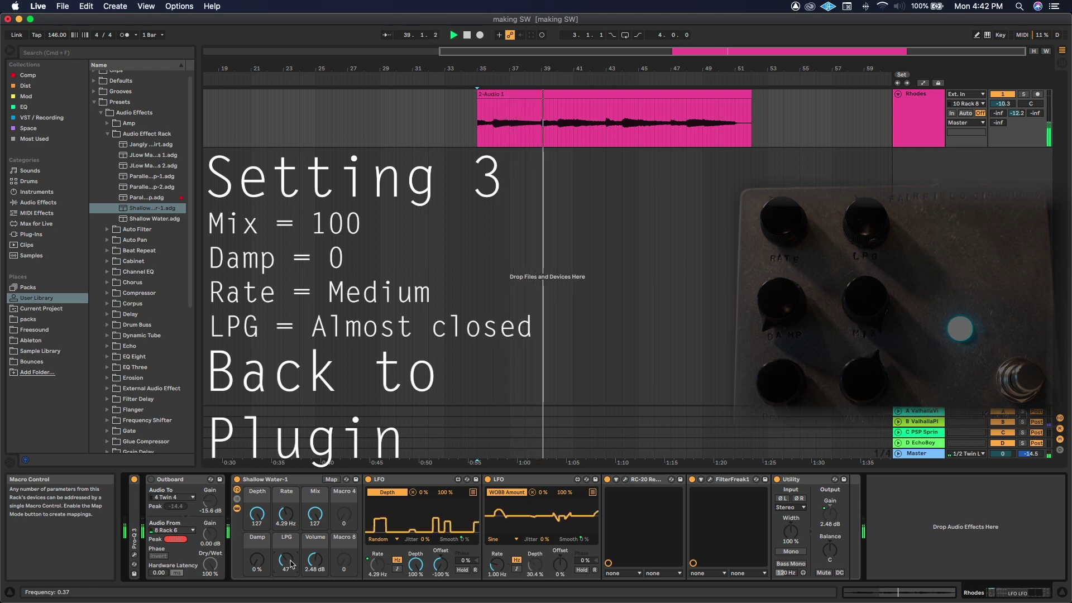
pyautogui.moveTo(287, 513); pyautogui.dragTo(287, 525)
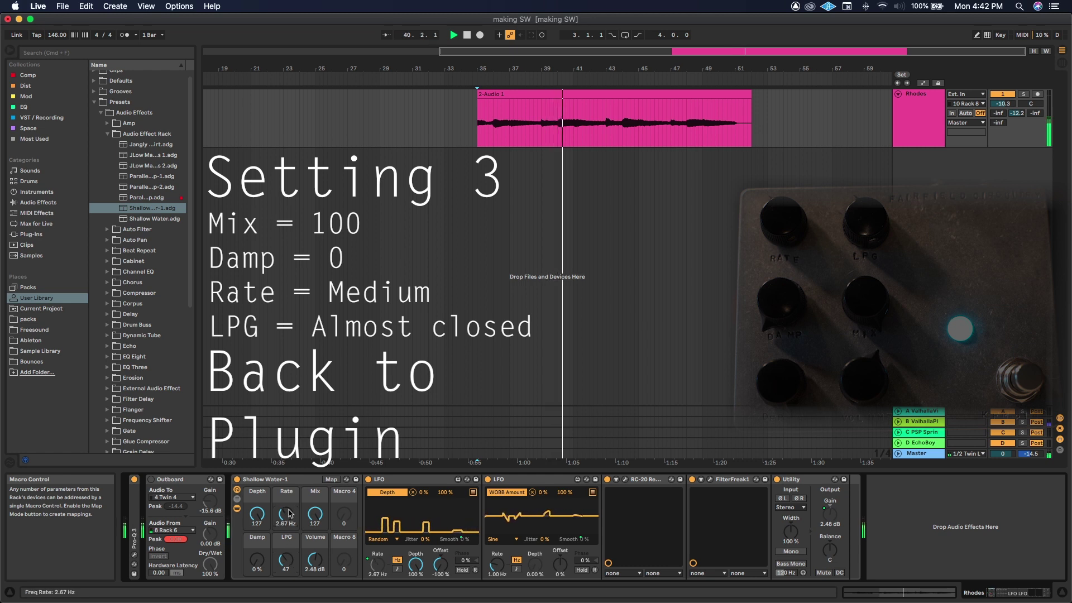